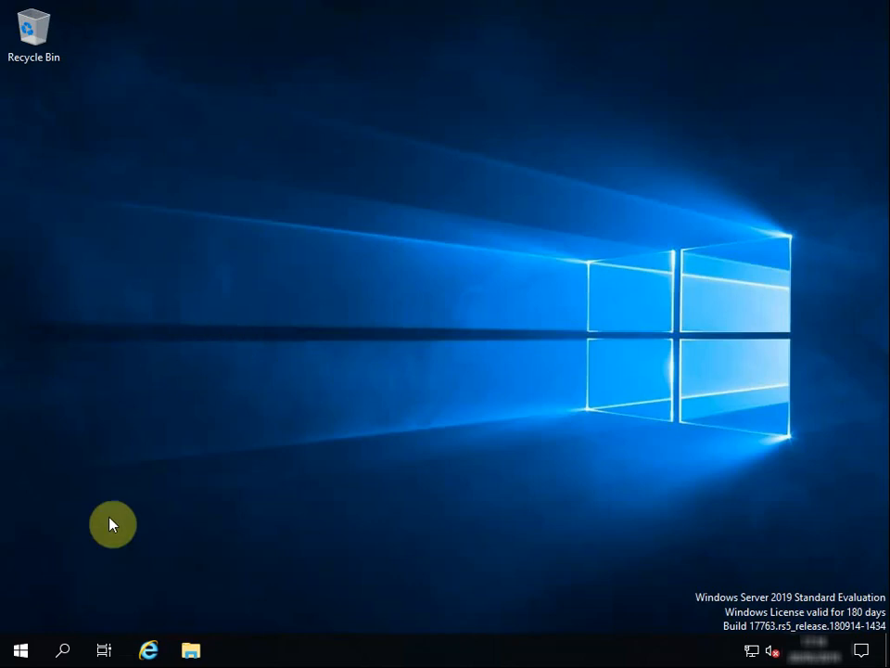
Open Server Manager and start the Add Roles and Features wizard.
{"action": "left_click", "coordinate": [22, 651]}
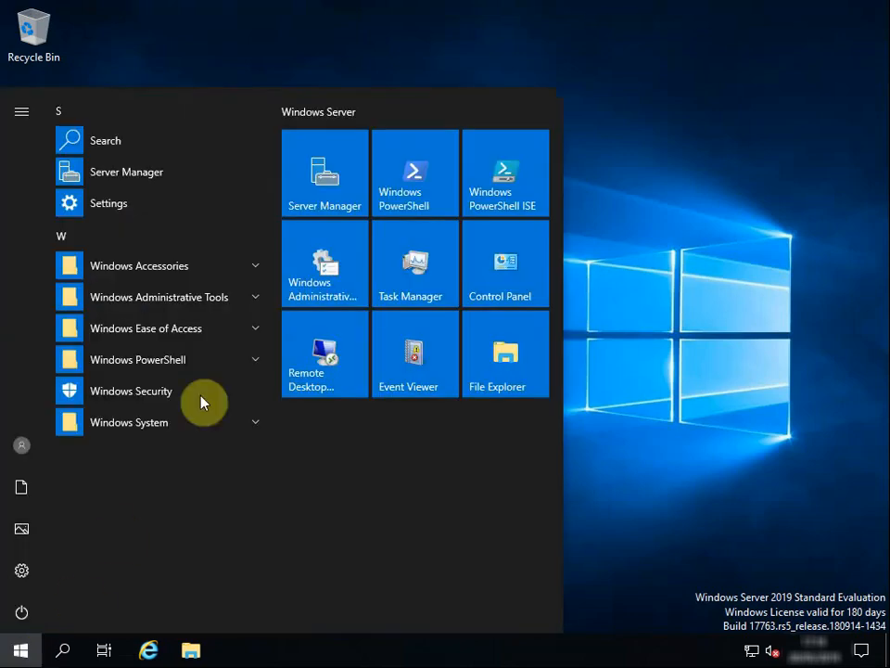
{"action": "left_click", "coordinate": [346, 182]}
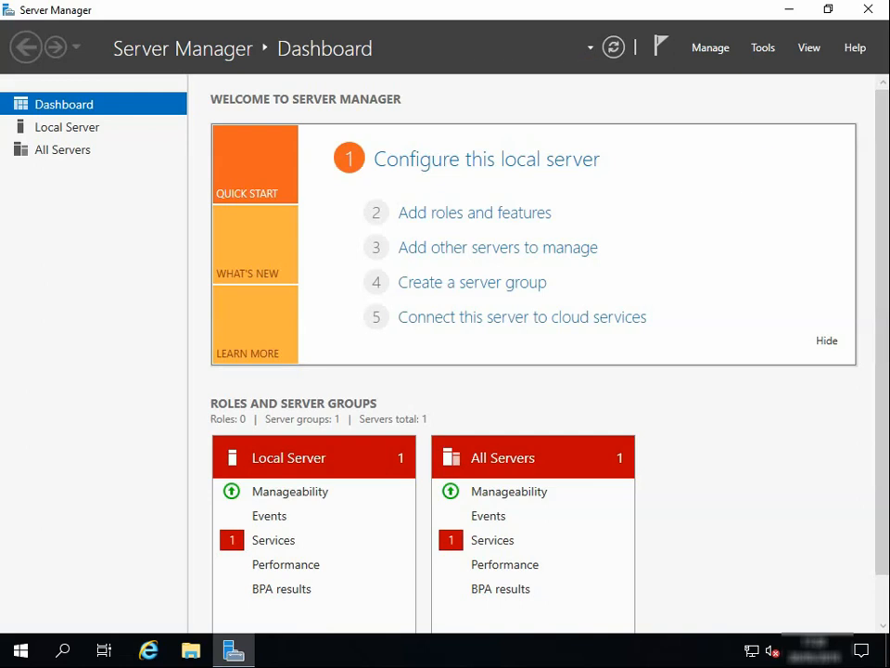
{"action": "left_click", "coordinate": [715, 54]}
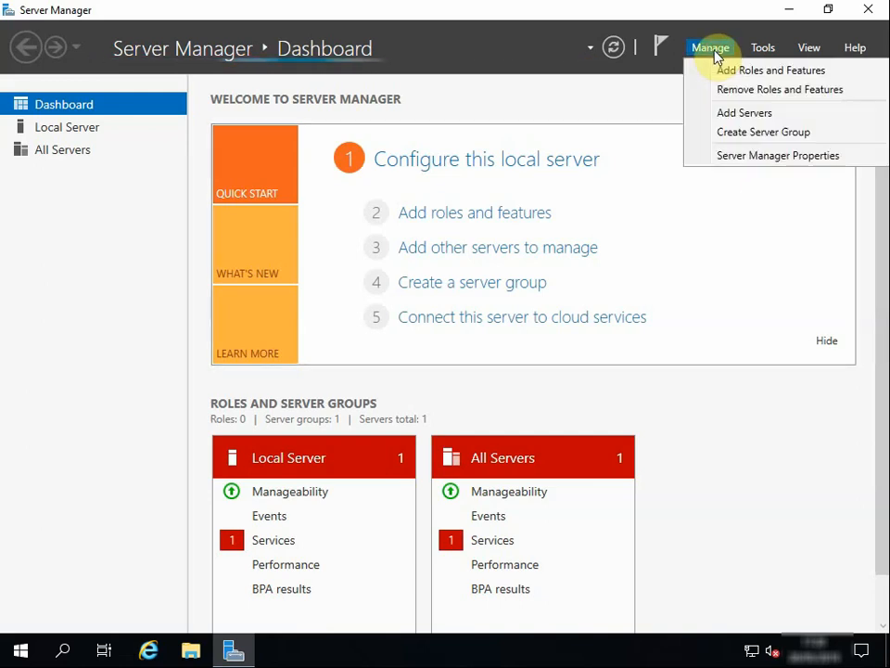
{"action": "left_click", "coordinate": [761, 74]}
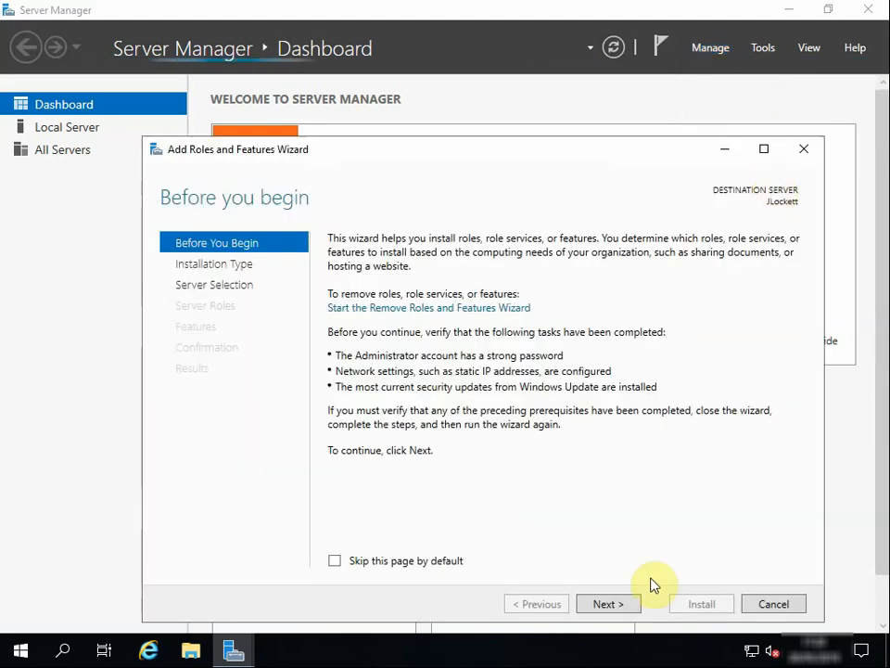
Advance the wizard to feature selection, keeping role-based installation and the local server from the pool, without adding any server roles.
{"action": "left_click", "coordinate": [629, 605]}
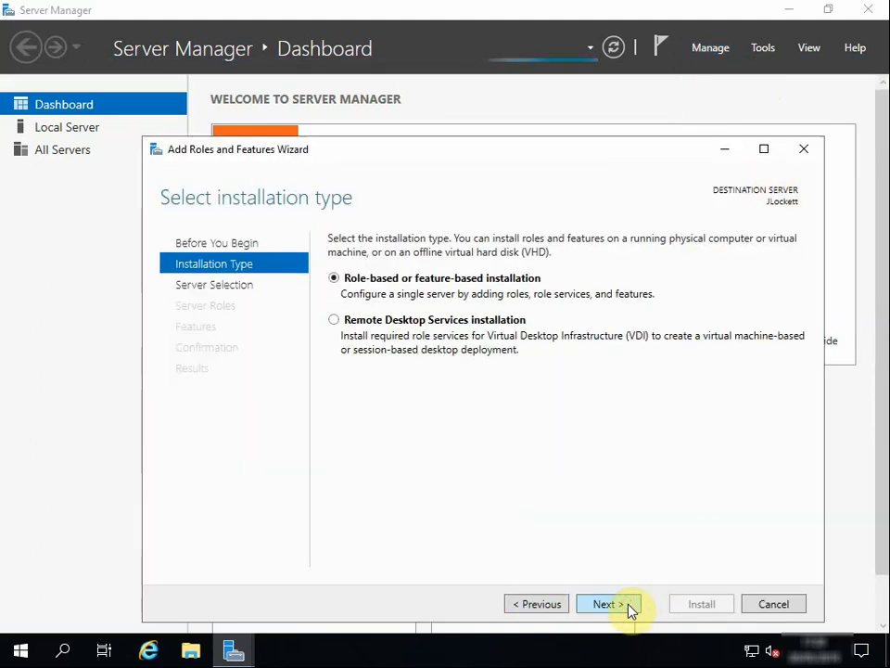
{"action": "left_click", "coordinate": [629, 605]}
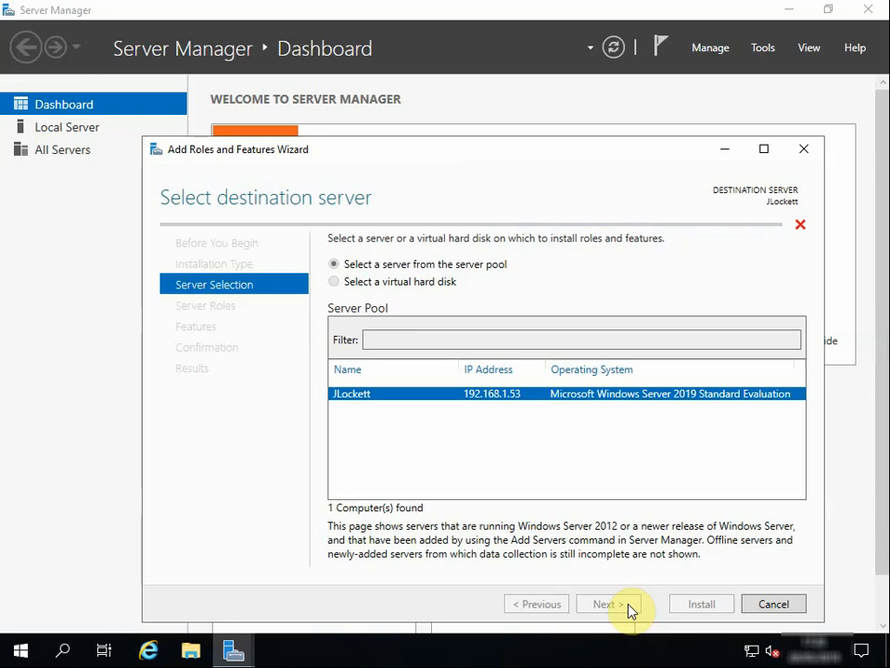
{"action": "left_click", "coordinate": [627, 605]}
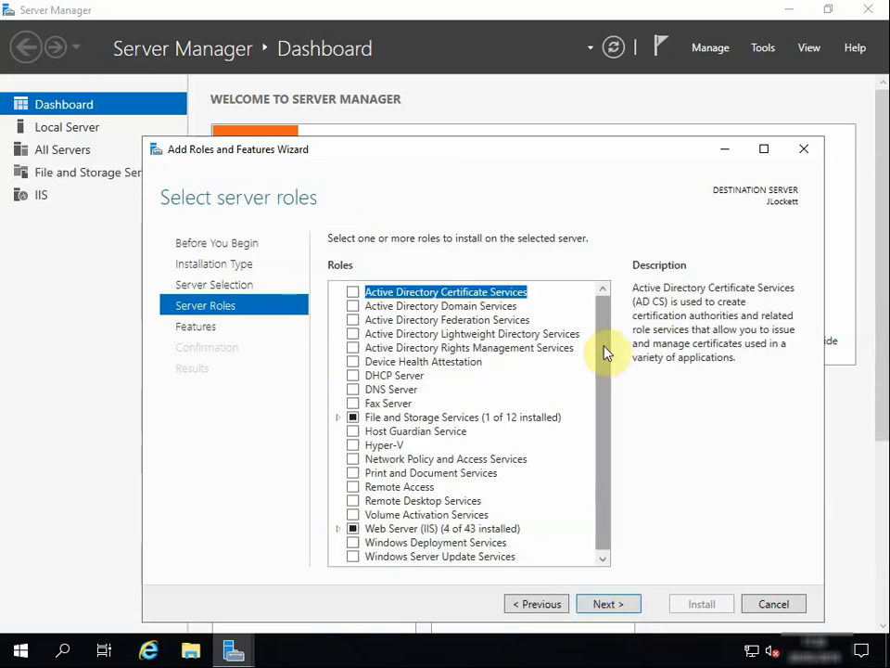
{"action": "mouse_move", "coordinate": [604, 347]}
{"action": "left_mouse_down"}
{"action": "mouse_move", "coordinate": [605, 417]}
{"action": "mouse_move", "coordinate": [602, 348]}
{"action": "left_mouse_up"}
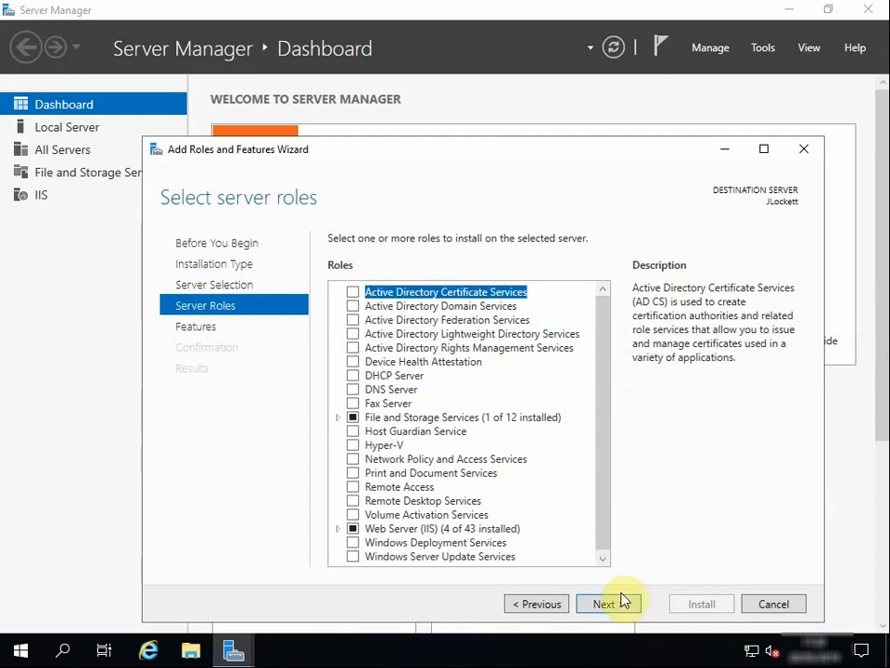
{"action": "left_click", "coordinate": [625, 605]}
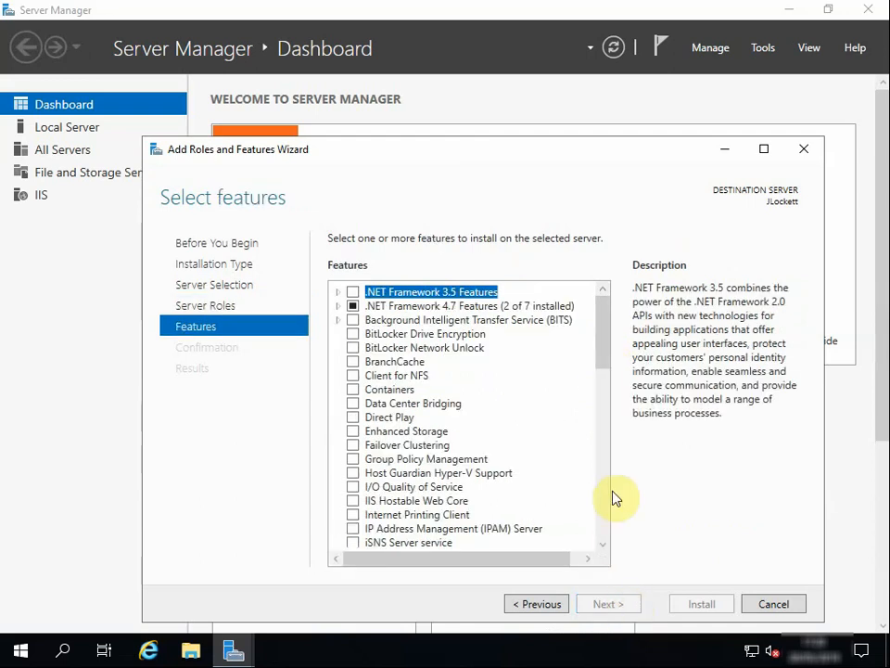
Select the SMTP Server feature, including its required SMTP Server Tools, and continue to the installation confirmation.
{"action": "left_click_drag", "start_coordinate": [603, 332], "coordinate": [602, 449]}
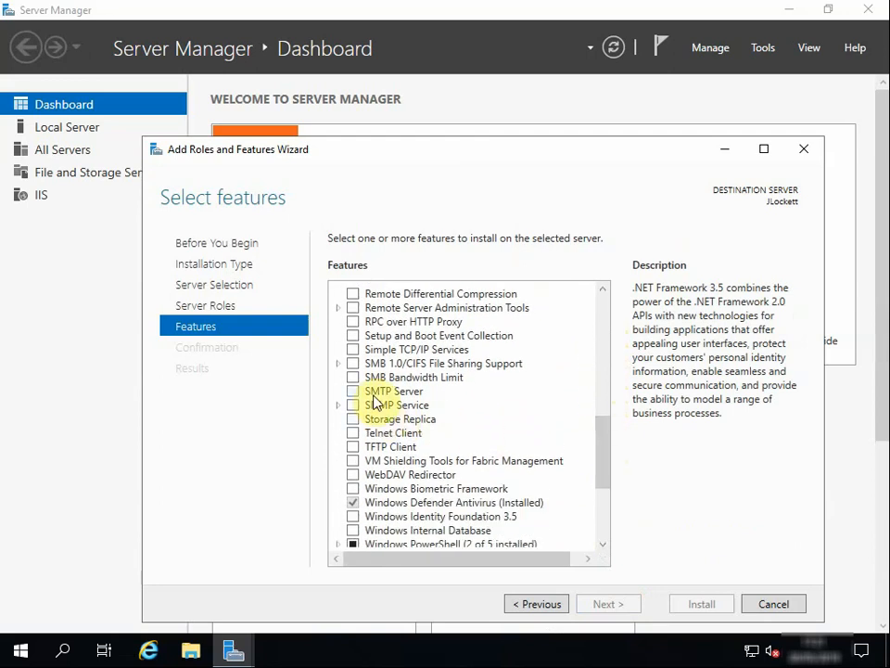
{"action": "left_click", "coordinate": [404, 392]}
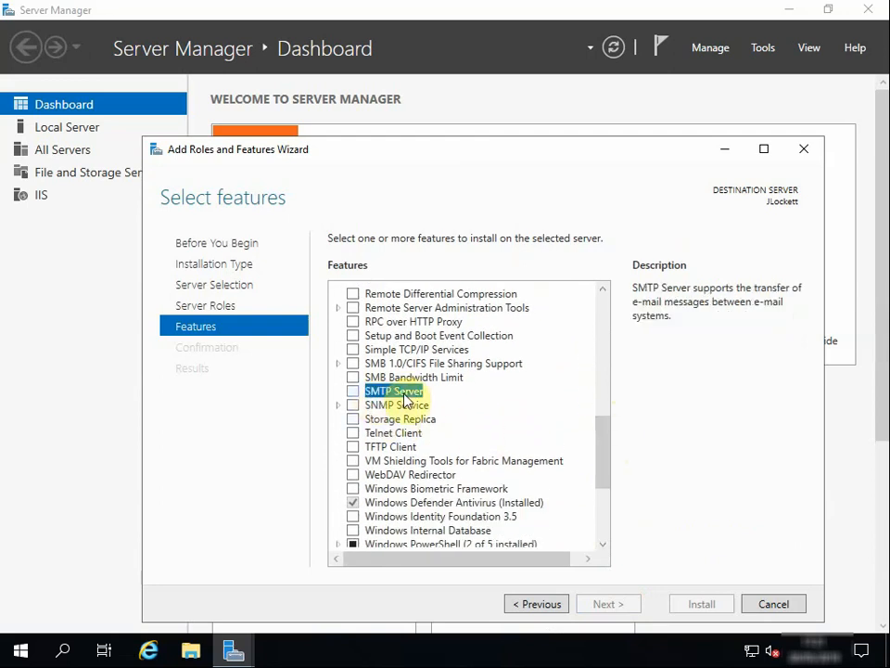
{"action": "left_click", "coordinate": [354, 394]}
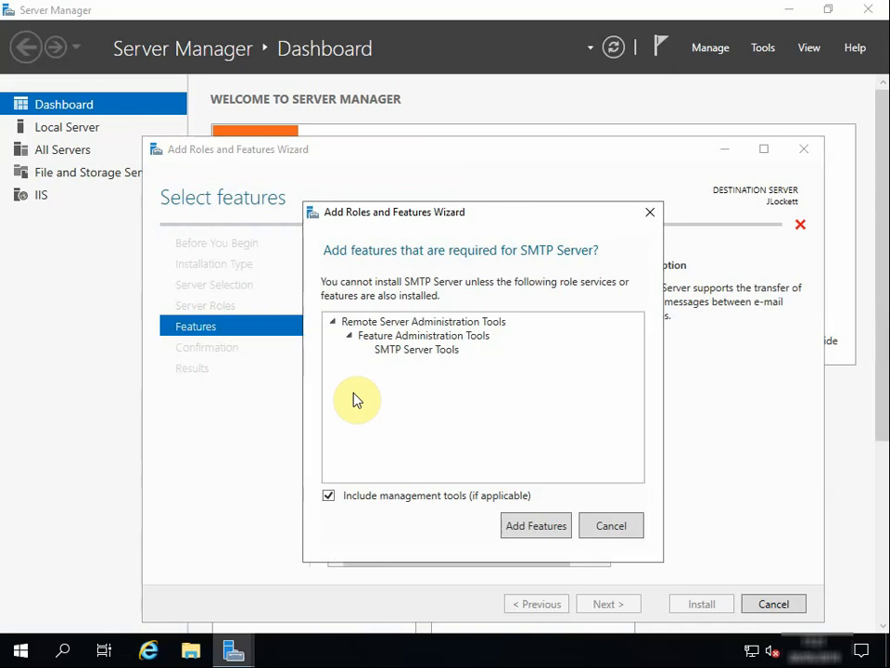
{"action": "left_click", "coordinate": [536, 526]}
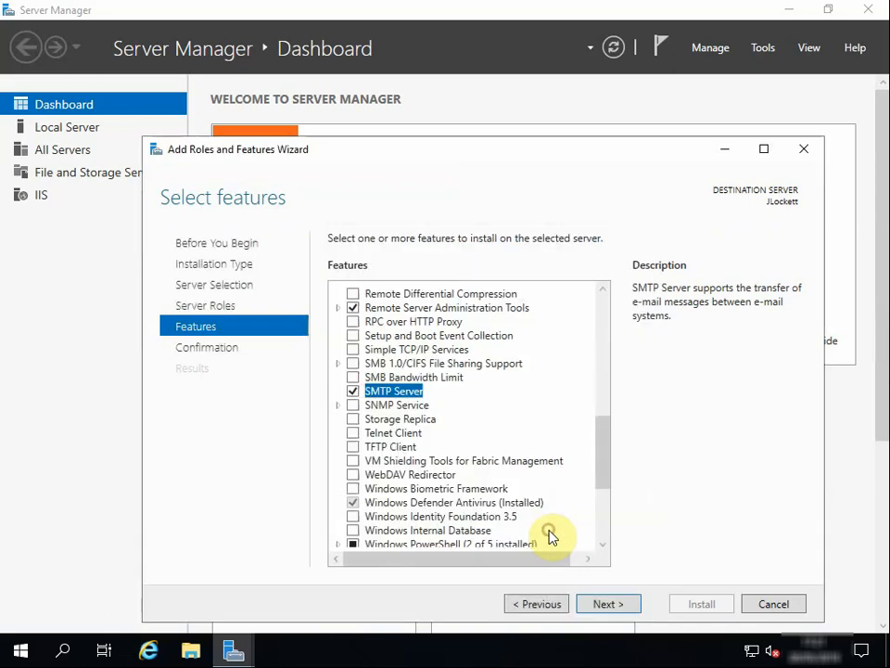
{"action": "left_click", "coordinate": [636, 607]}
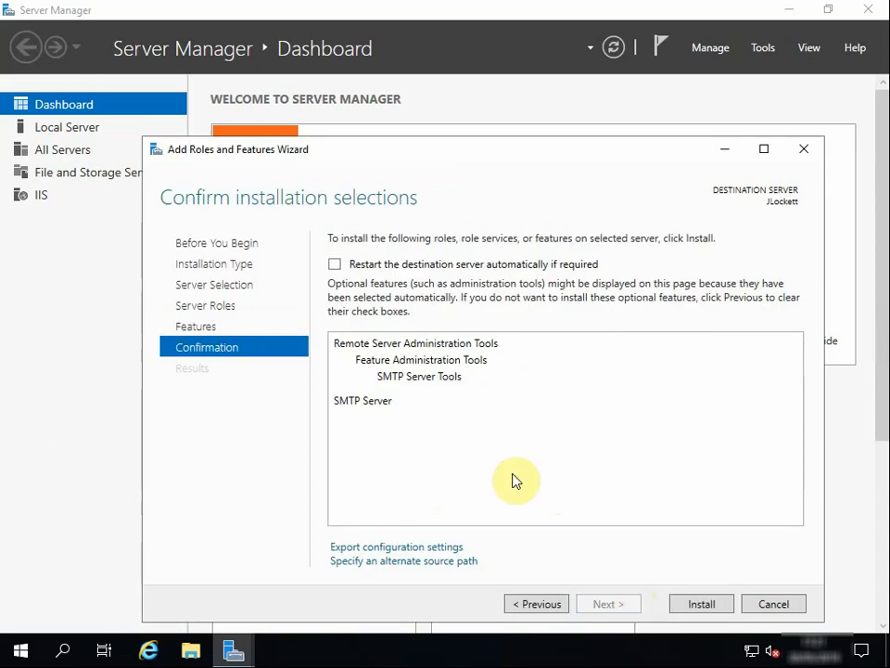
Allow the destination server to restart automatically if required, install the SMTP Server feature, and close the wizard and Server Manager.
{"action": "left_click", "coordinate": [334, 266]}
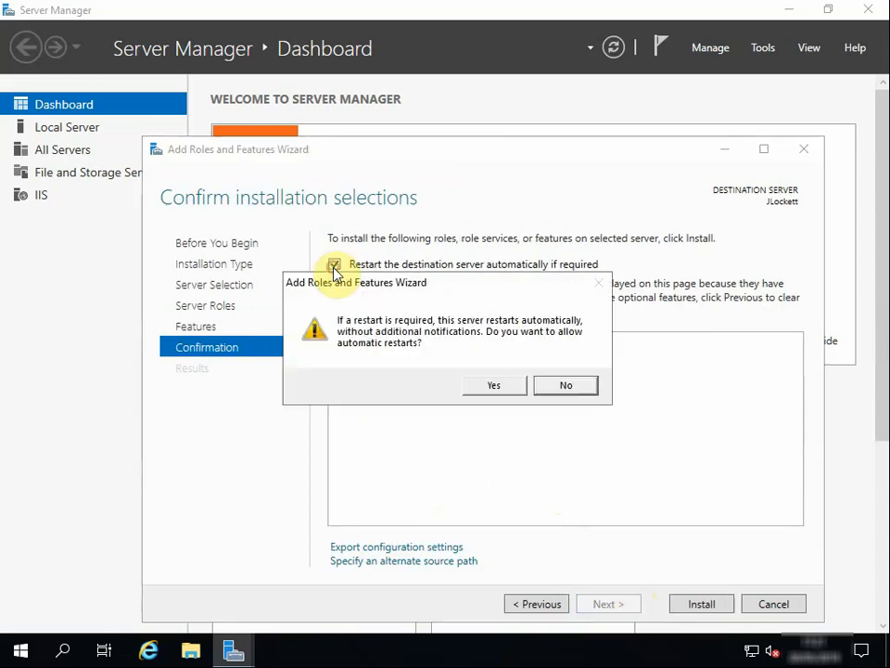
{"action": "left_click", "coordinate": [489, 388]}
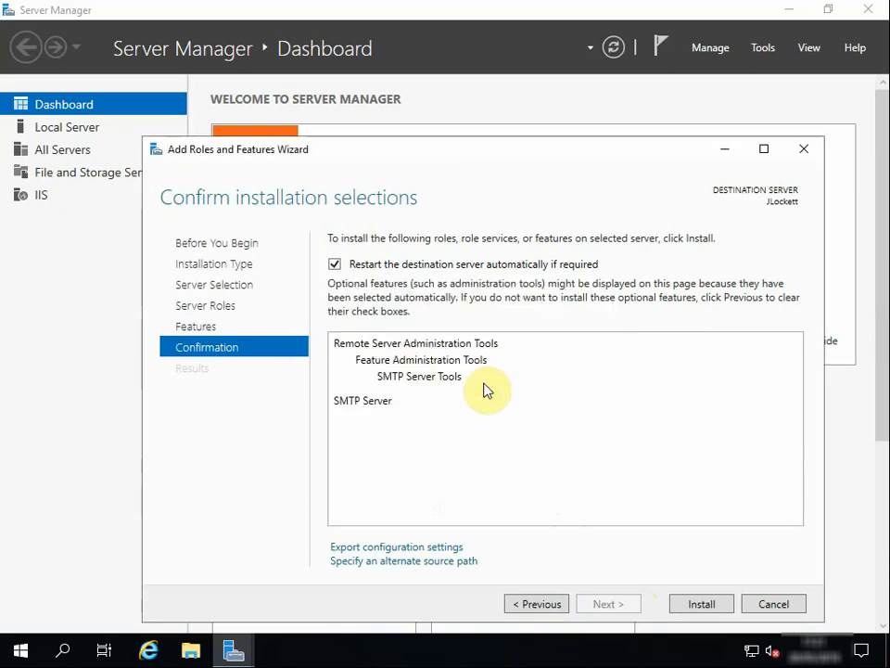
{"action": "left_click", "coordinate": [703, 604]}
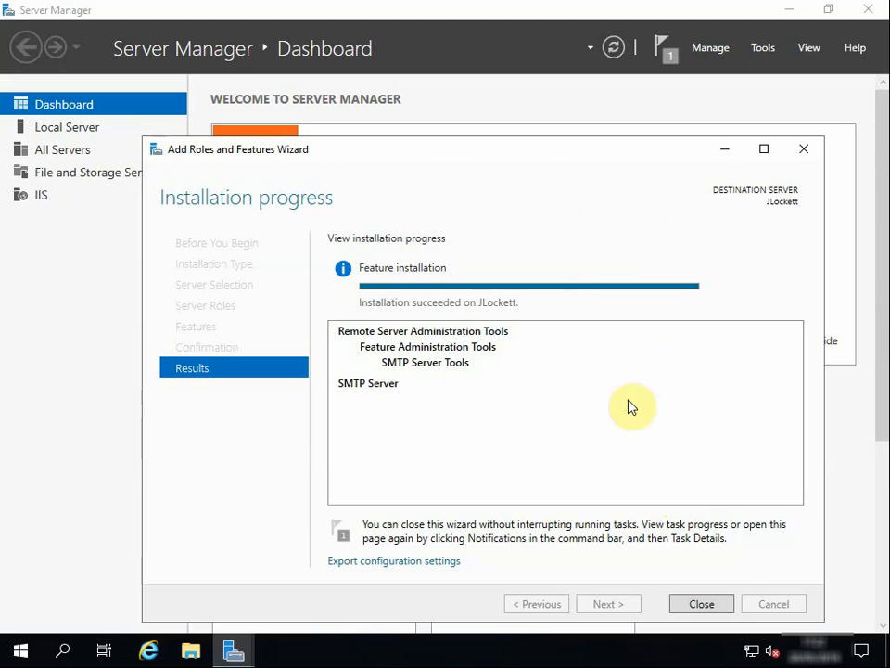
{"action": "left_click", "coordinate": [722, 606]}
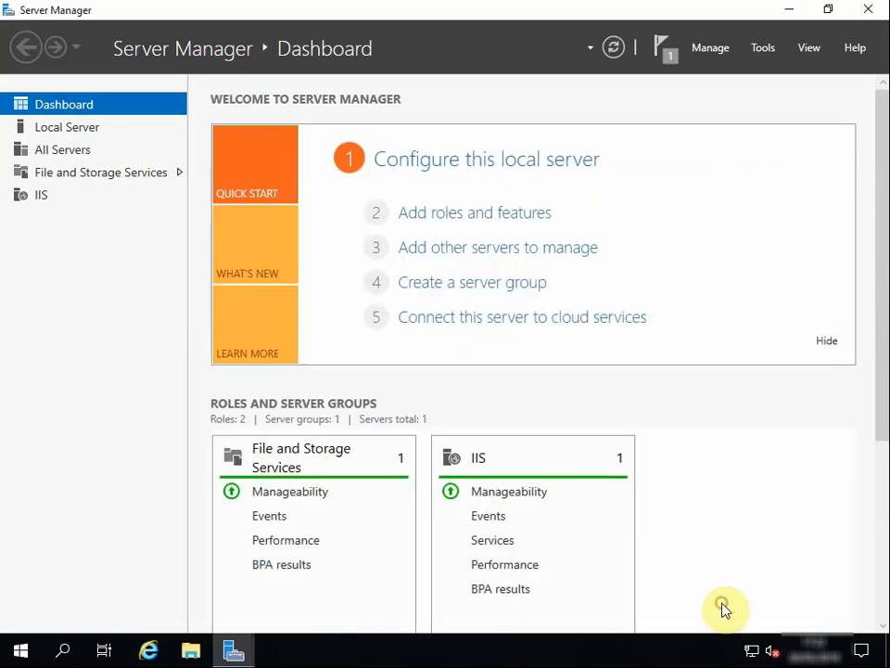
{"action": "left_click", "coordinate": [869, 12]}
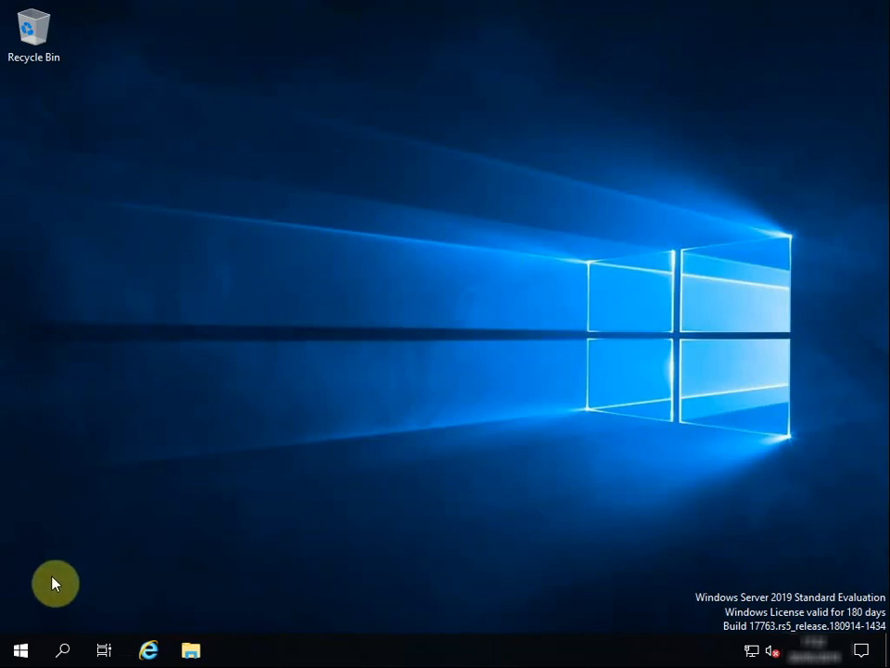
Search Windows for services.msc and open the Services console.
{"action": "right_click", "coordinate": [19, 654]}
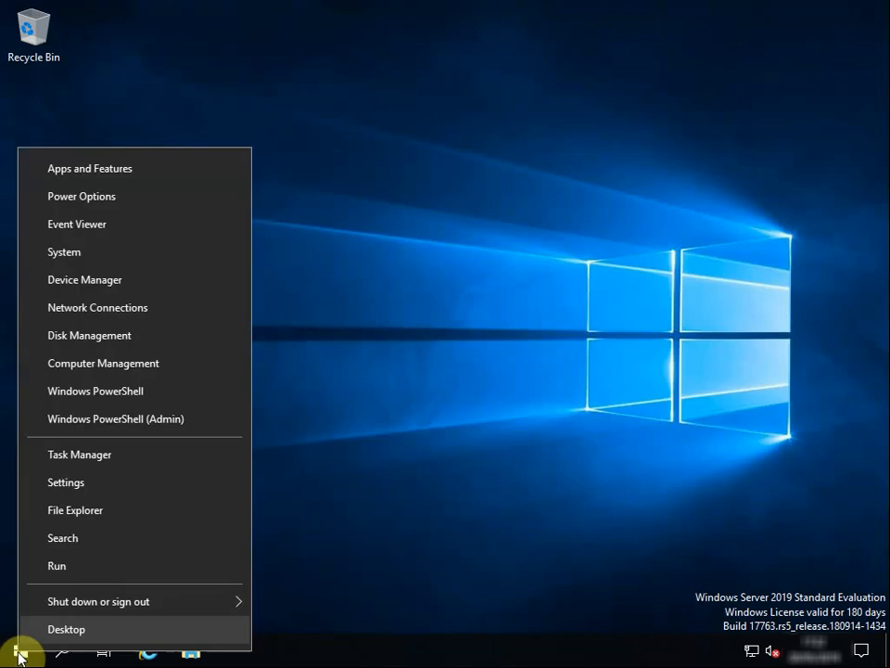
{"action": "left_click", "coordinate": [63, 539]}
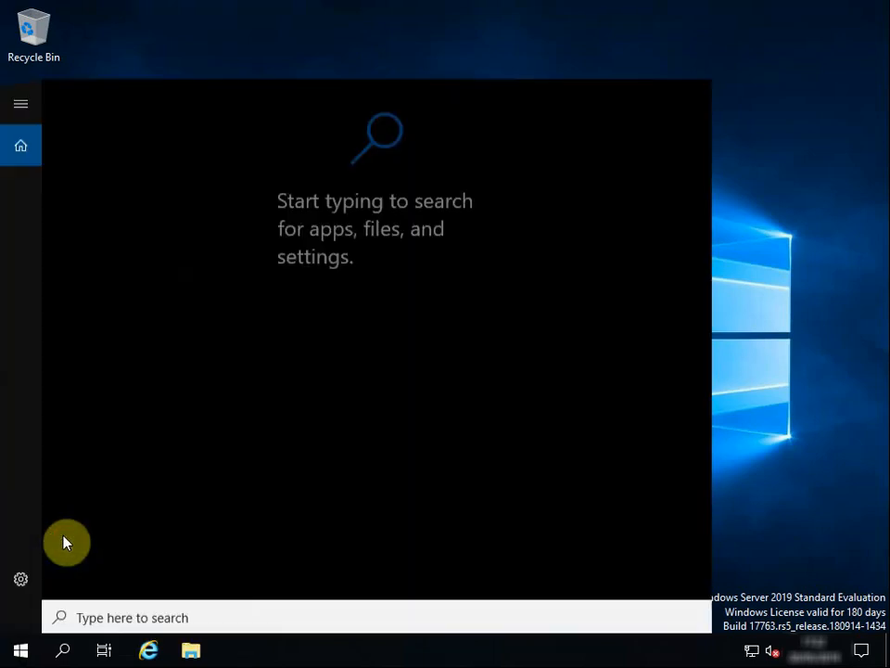
{"action": "type", "text": "services."}
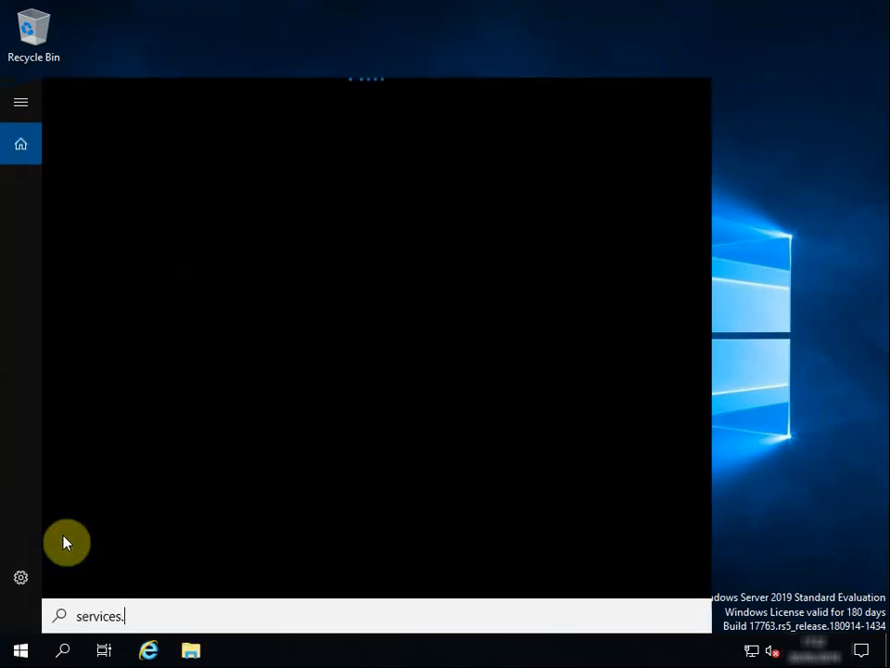
{"action": "type", "text": "msc"}
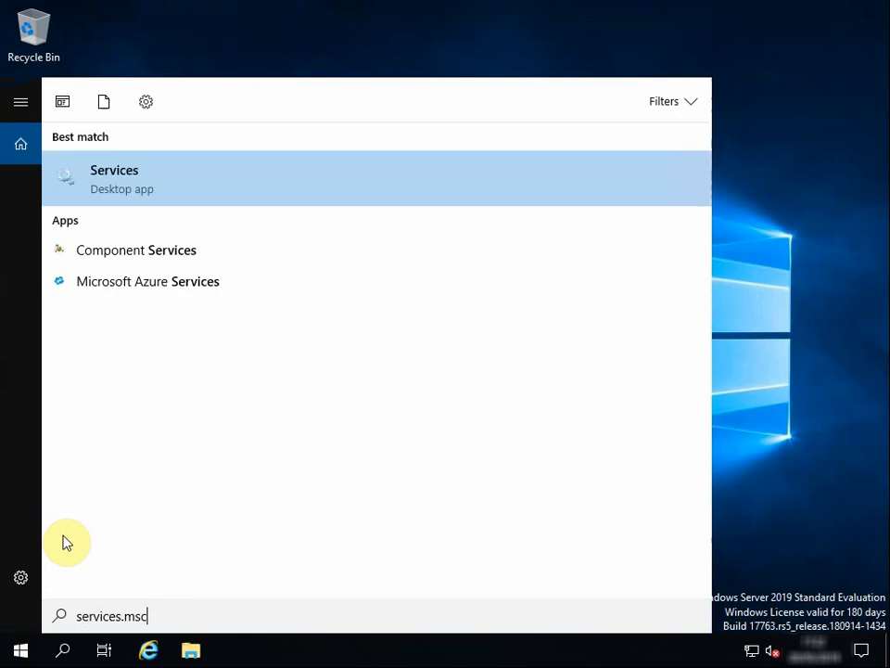
{"action": "left_click", "coordinate": [109, 173]}
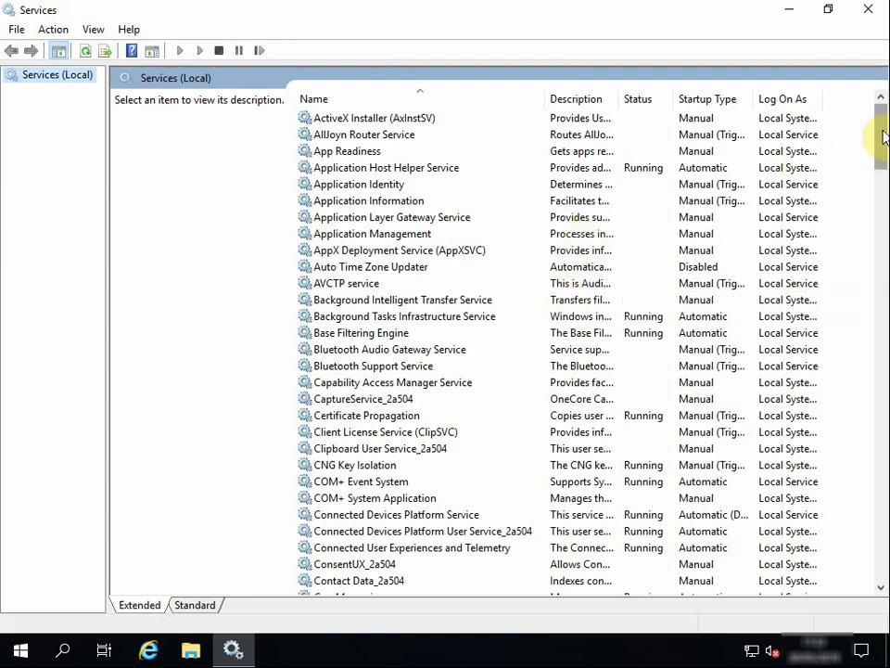
Set the Simple Mail Transfer Protocol (SMTP) service's startup type to Automatic, apply it, and close the Services console.
{"action": "left_click_drag", "start_coordinate": [878, 139], "coordinate": [880, 415]}
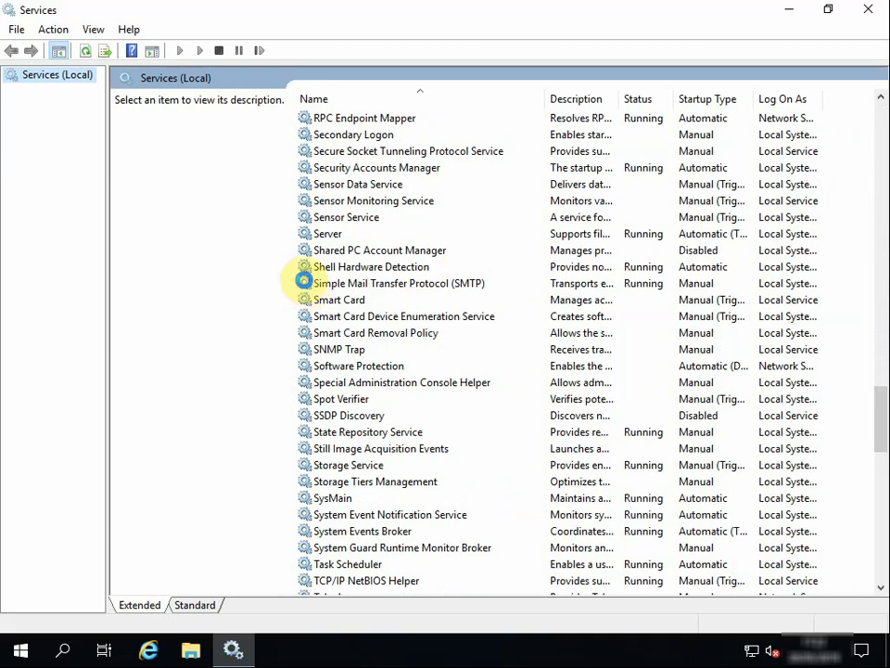
{"action": "double_click", "coordinate": [304, 283]}
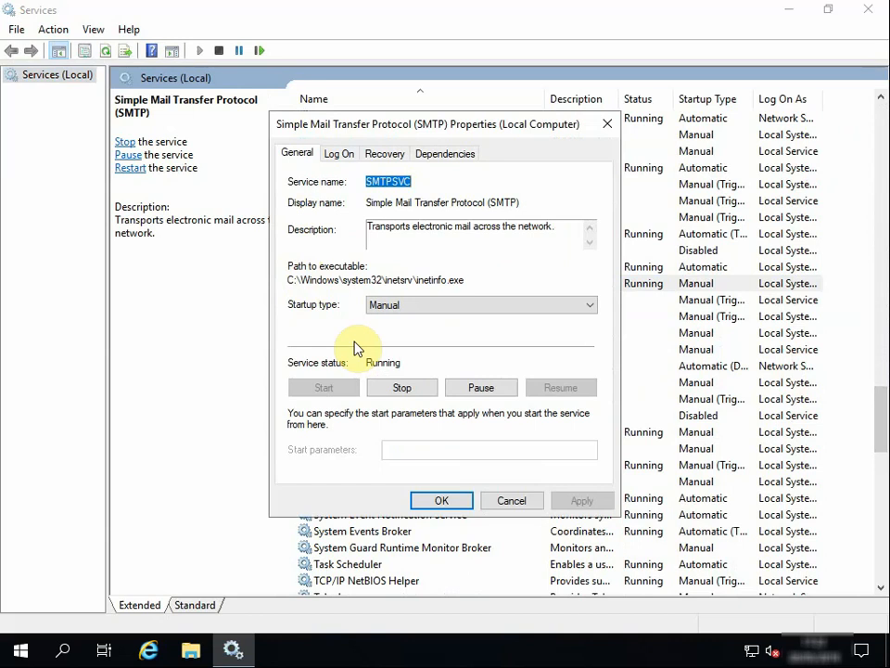
{"action": "left_click", "coordinate": [387, 306]}
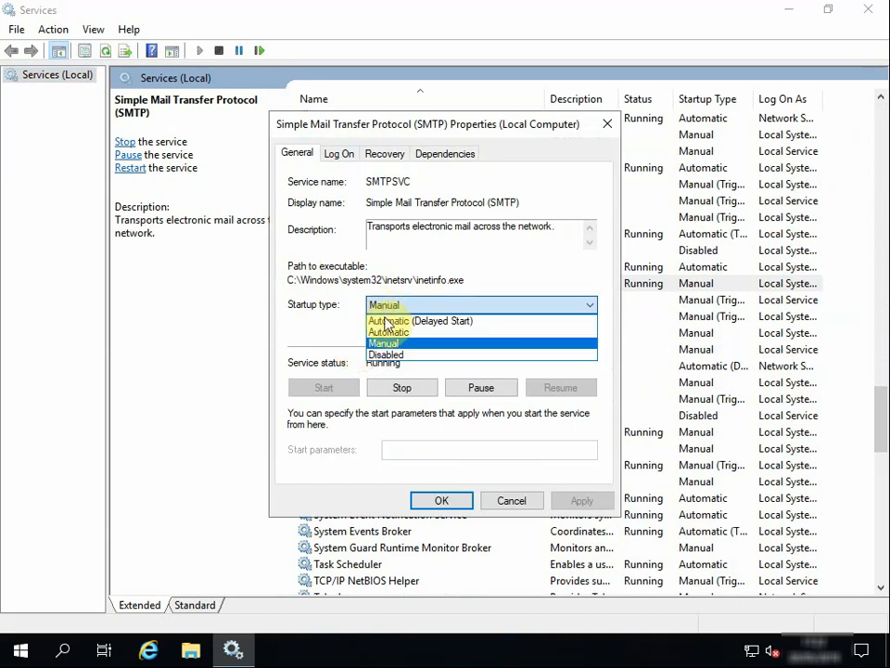
{"action": "left_click", "coordinate": [388, 333]}
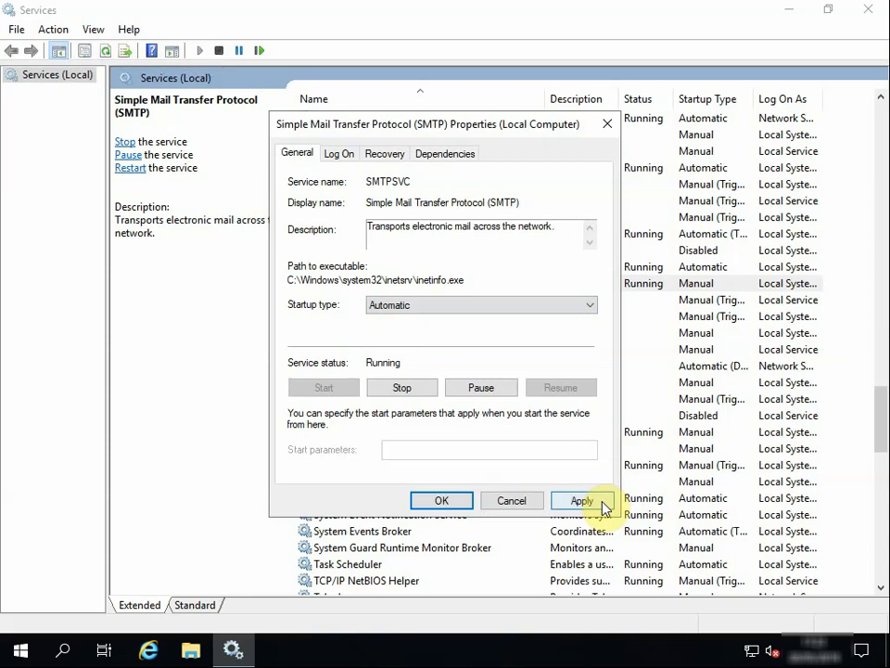
{"action": "left_click", "coordinate": [598, 503]}
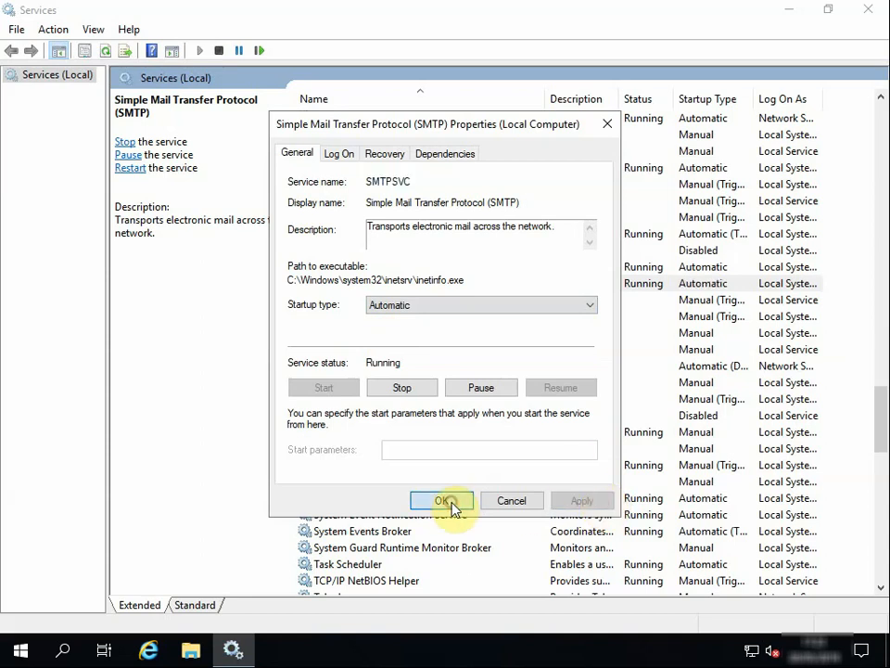
{"action": "left_click", "coordinate": [443, 502]}
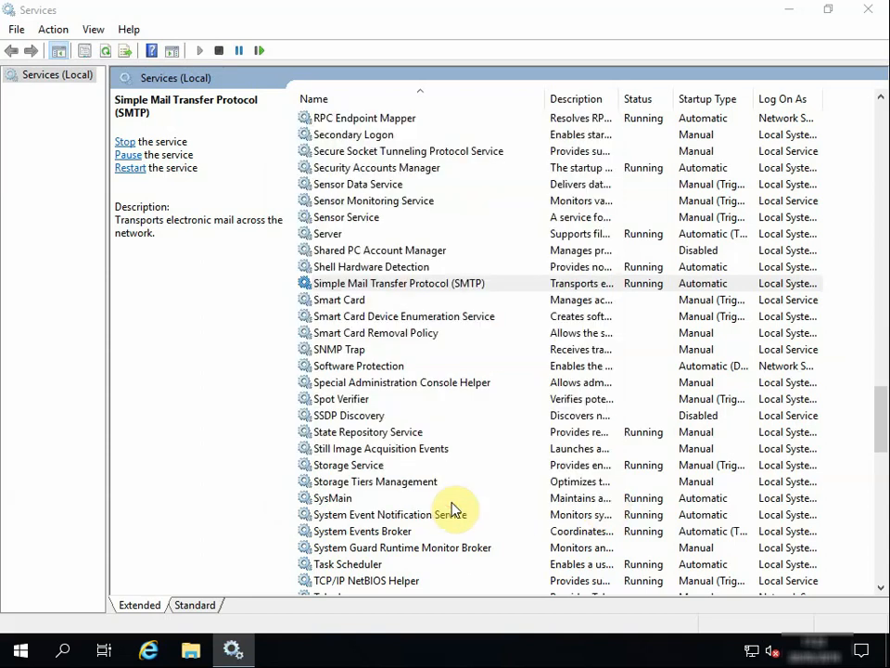
{"action": "left_click", "coordinate": [868, 9]}
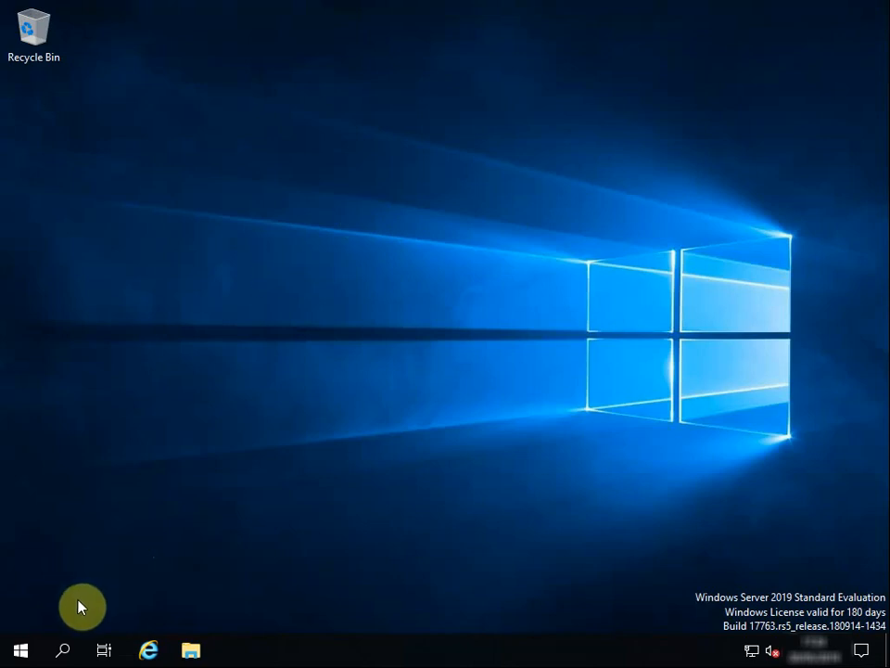
Open Windows Administrative Tools, maximize the window, and widen the Name column to fit the full tool names.
{"action": "left_click", "coordinate": [20, 654]}
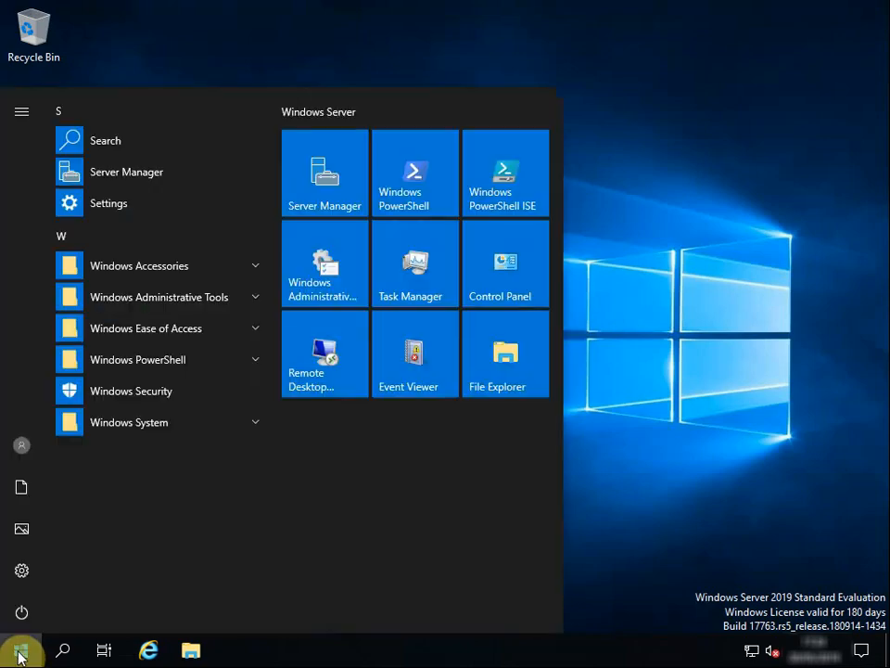
{"action": "left_click", "coordinate": [299, 284]}
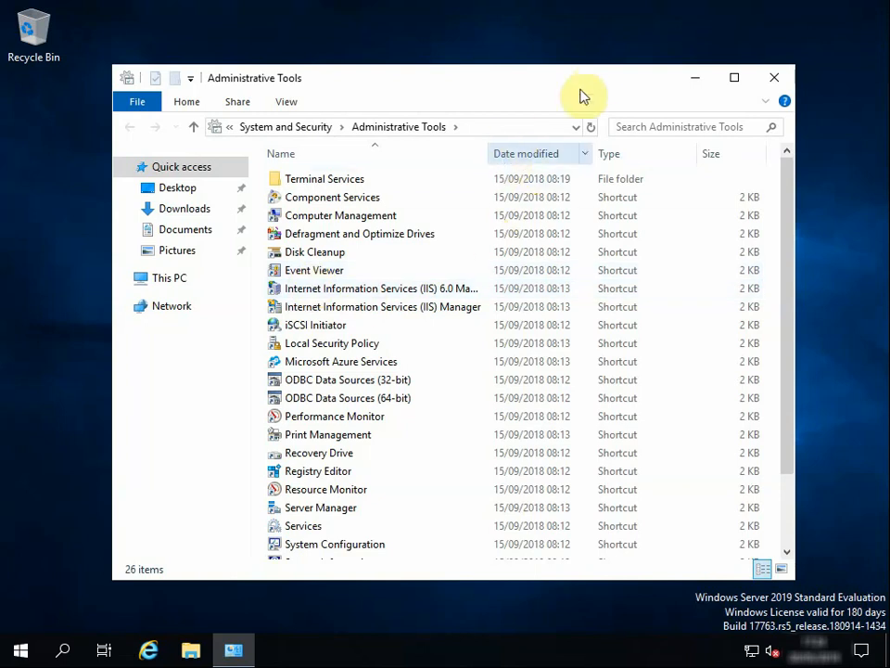
{"action": "left_click", "coordinate": [589, 82]}
{"action": "double_click", "coordinate": [589, 82]}
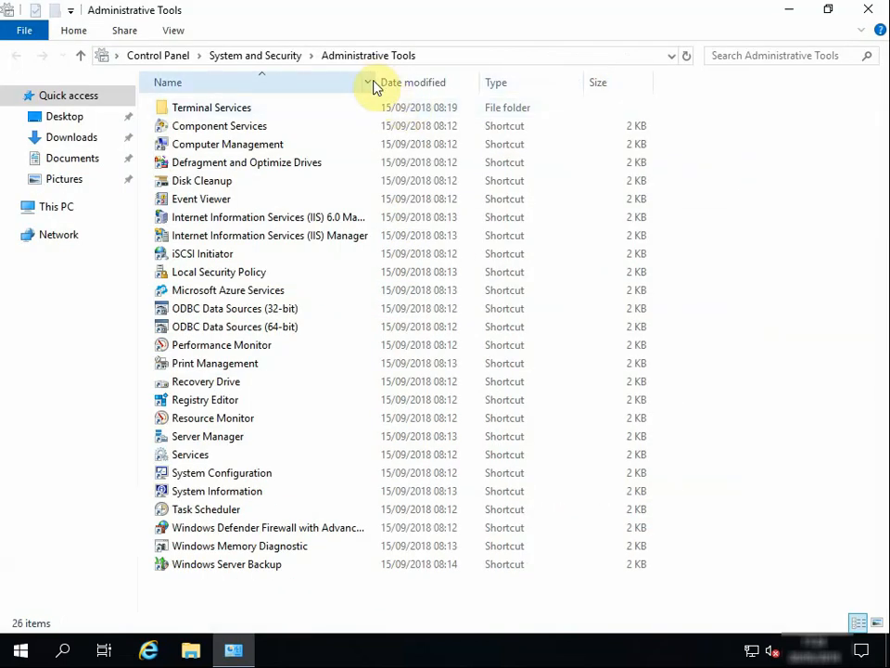
{"action": "left_click_drag", "start_coordinate": [376, 81], "coordinate": [461, 80]}
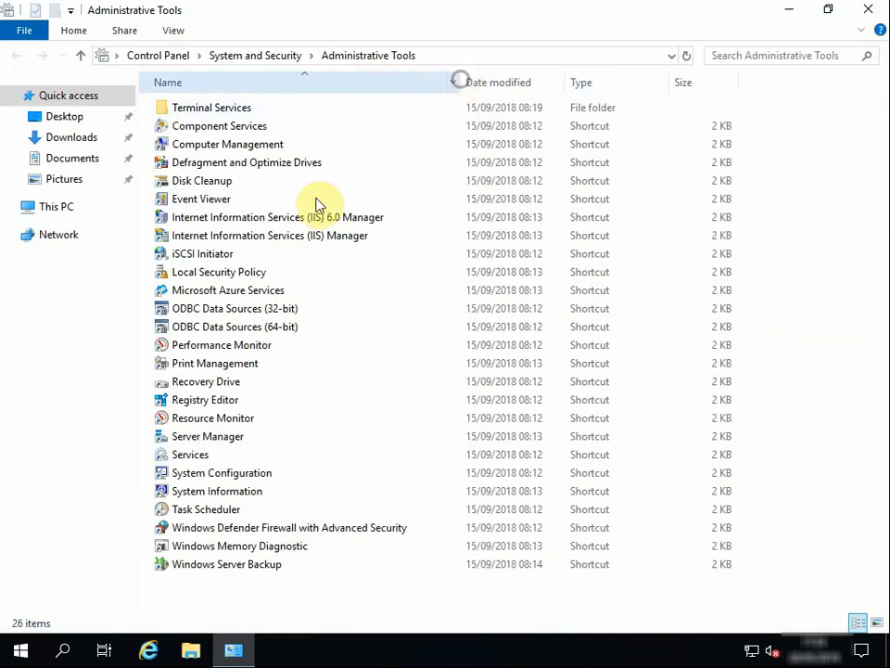
Open Internet Information Services (IIS) 6.0 Manager maximized with a wider tree pane, and expand the local computer down to the SMTP virtual server's contents.
{"action": "left_click", "coordinate": [211, 220]}
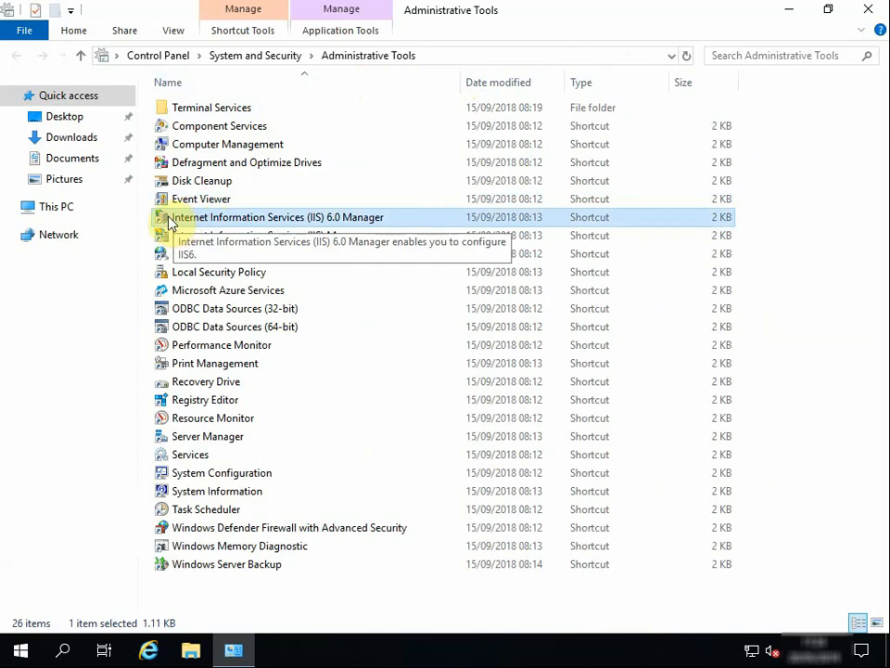
{"action": "double_click", "coordinate": [172, 224]}
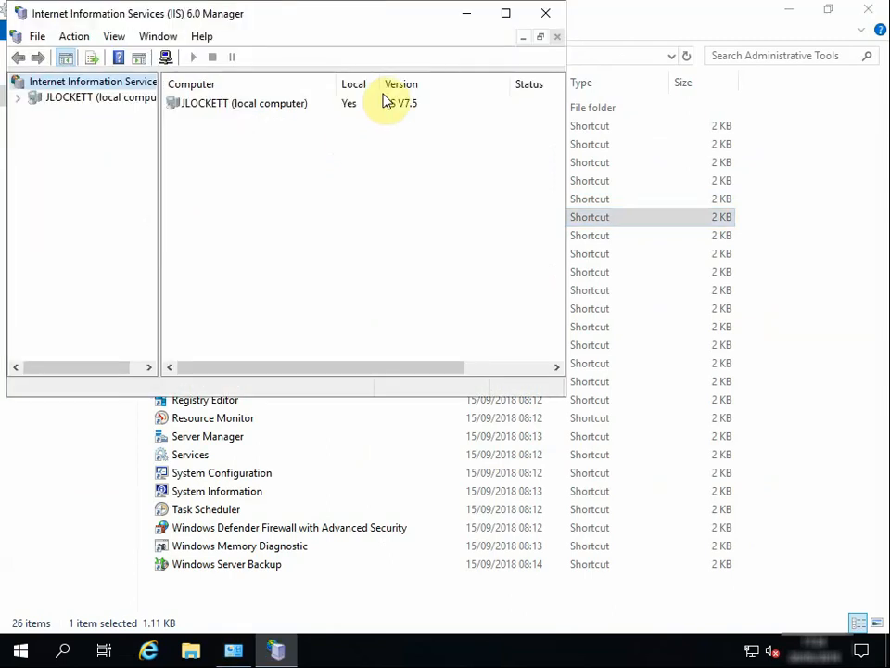
{"action": "left_click", "coordinate": [505, 14]}
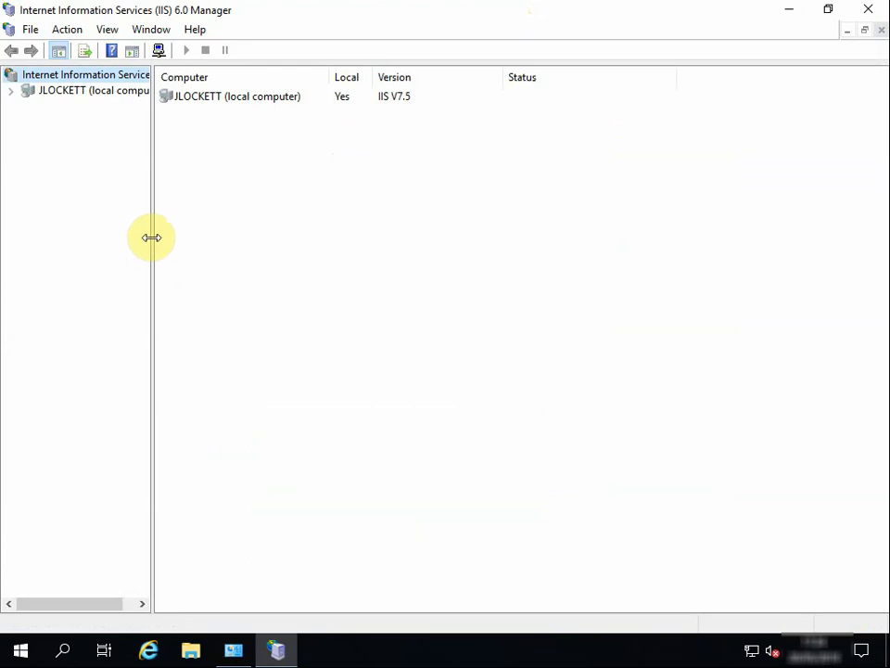
{"action": "left_click_drag", "start_coordinate": [153, 236], "coordinate": [277, 230]}
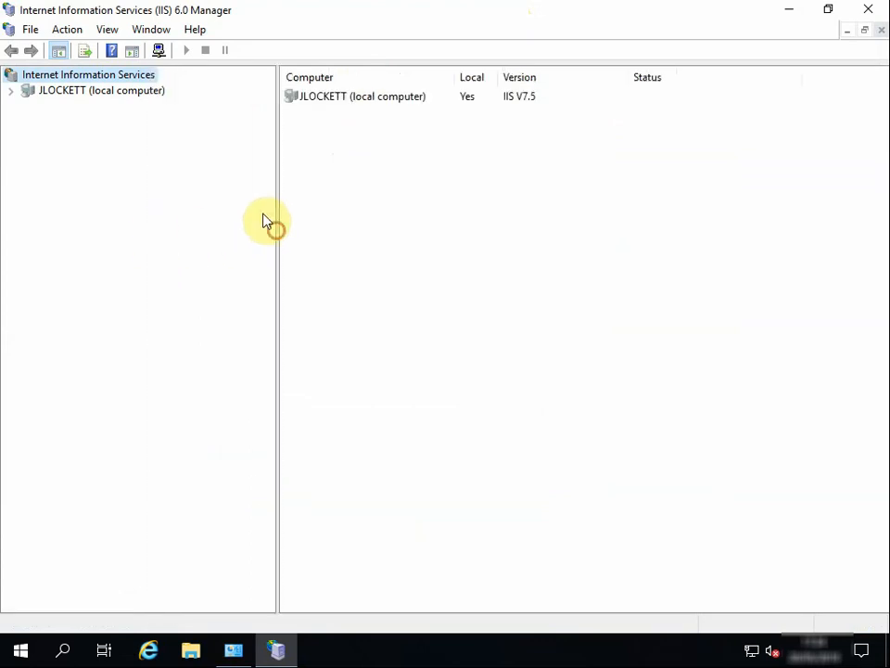
{"action": "left_click", "coordinate": [10, 91]}
{"action": "left_click", "coordinate": [28, 107]}
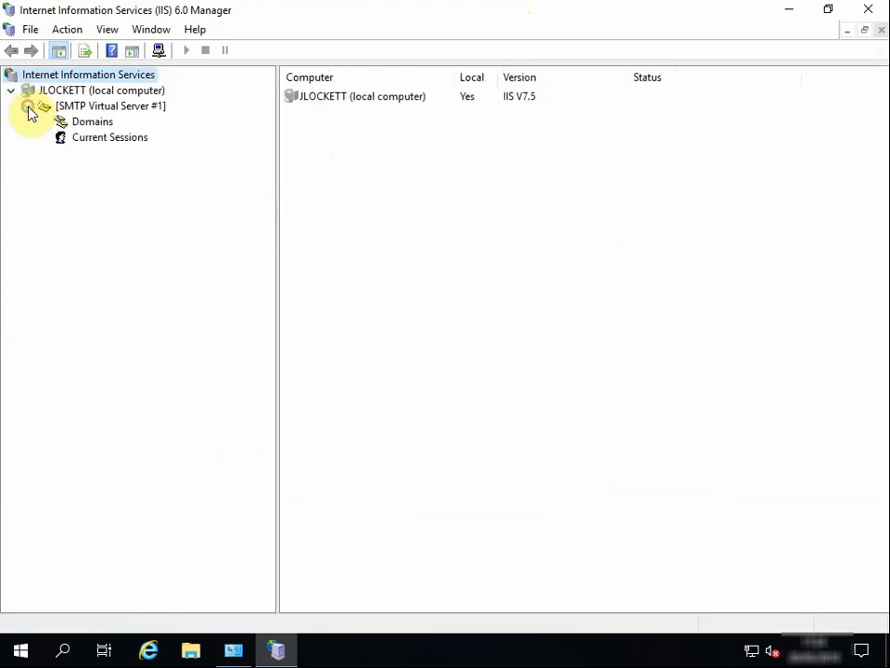
In the properties of SMTP Virtual Server #1, limit the number of connections to 25 and apply the change.
{"action": "left_click", "coordinate": [68, 109]}
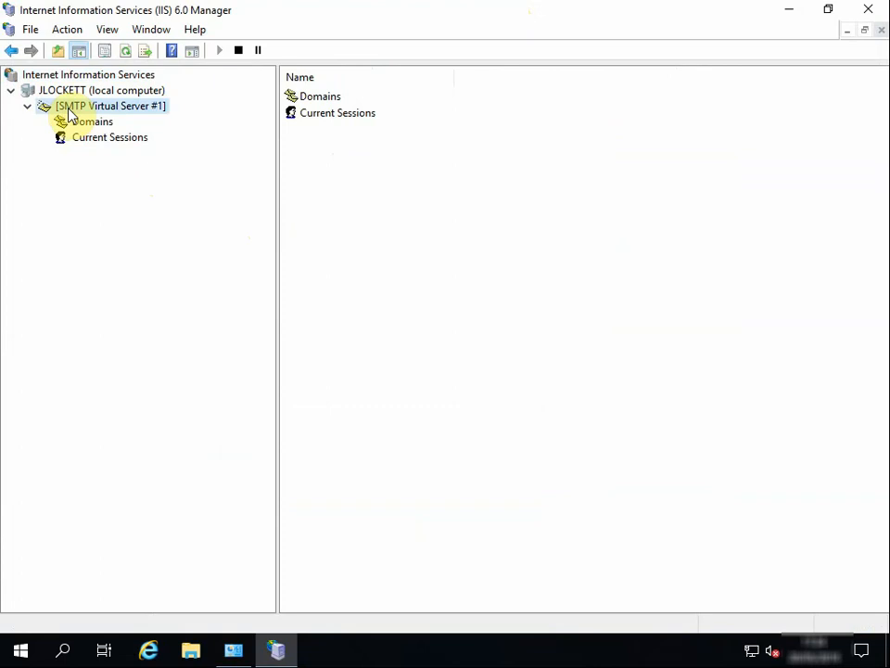
{"action": "right_click", "coordinate": [69, 109]}
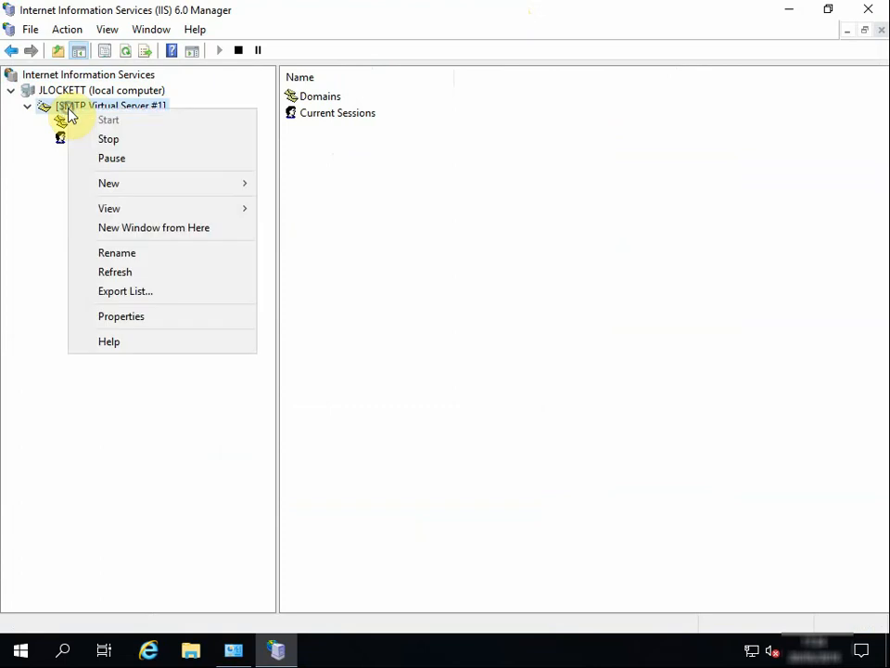
{"action": "left_click", "coordinate": [161, 318]}
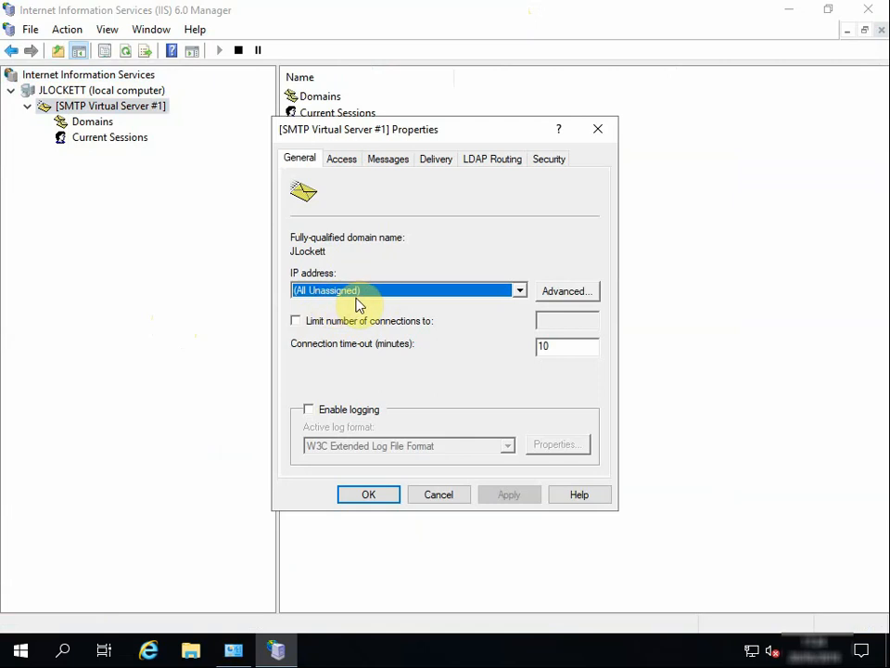
{"action": "left_click", "coordinate": [297, 323]}
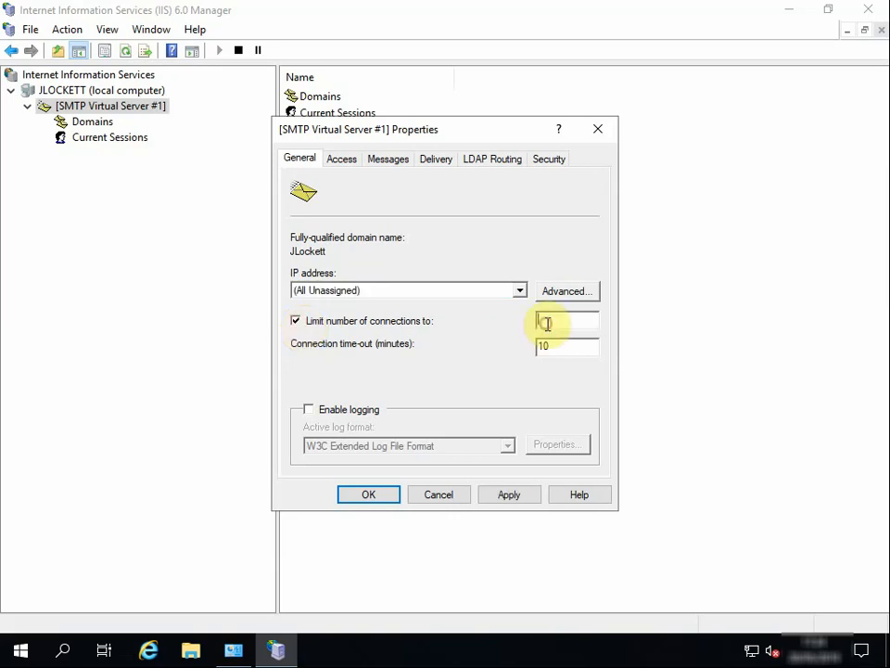
{"action": "type", "text": "25"}
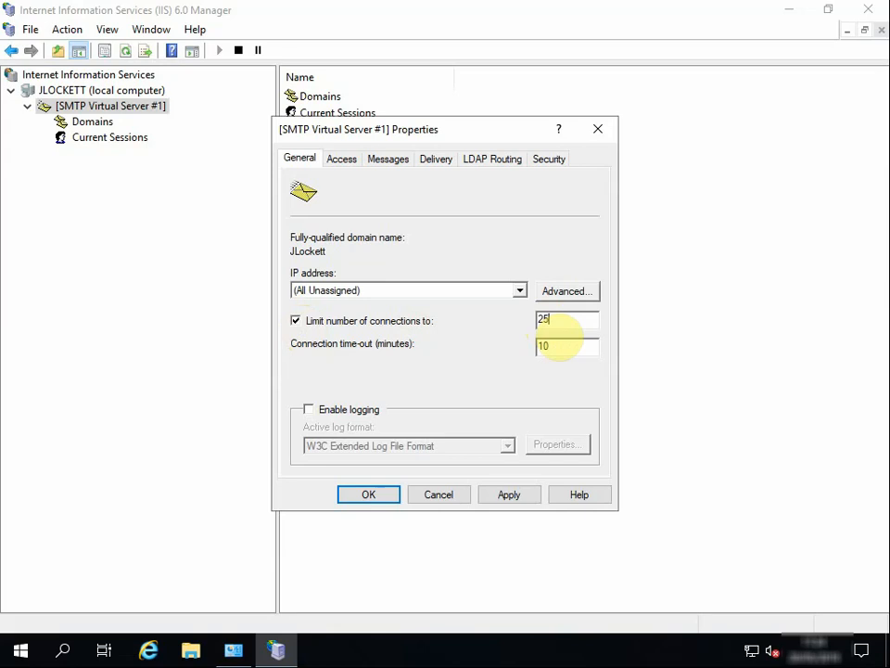
{"action": "left_click", "coordinate": [531, 498]}
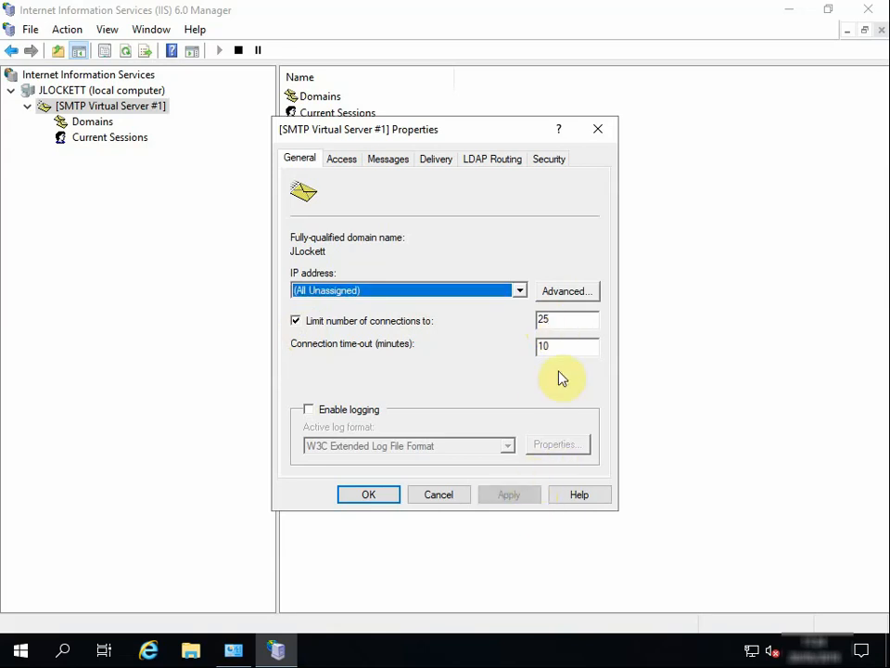
Check the virtual server's IP address and port identities without changes, and accept its authentication methods with Anonymous access enabled.
{"action": "left_click", "coordinate": [582, 295]}
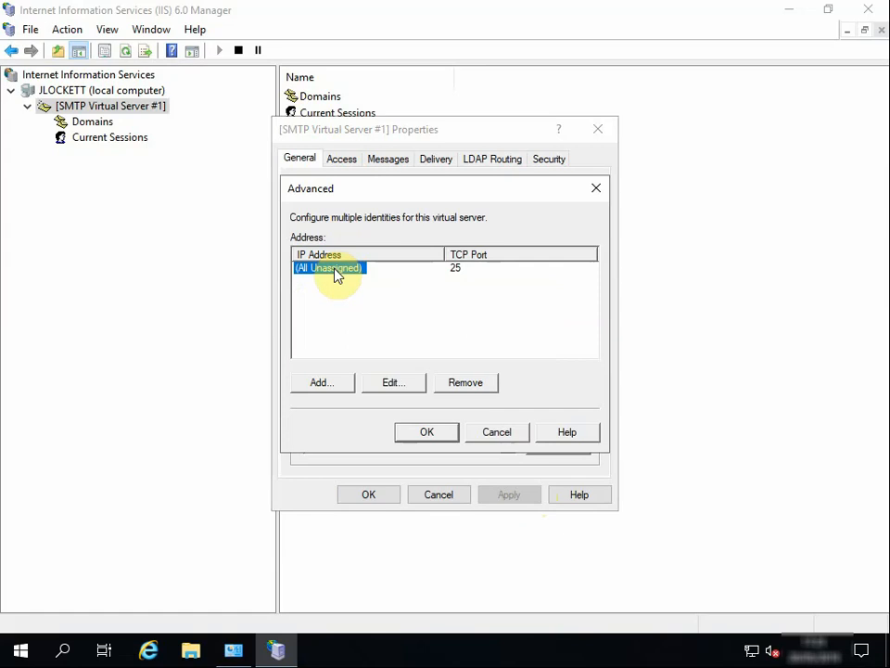
{"action": "left_click", "coordinate": [496, 443]}
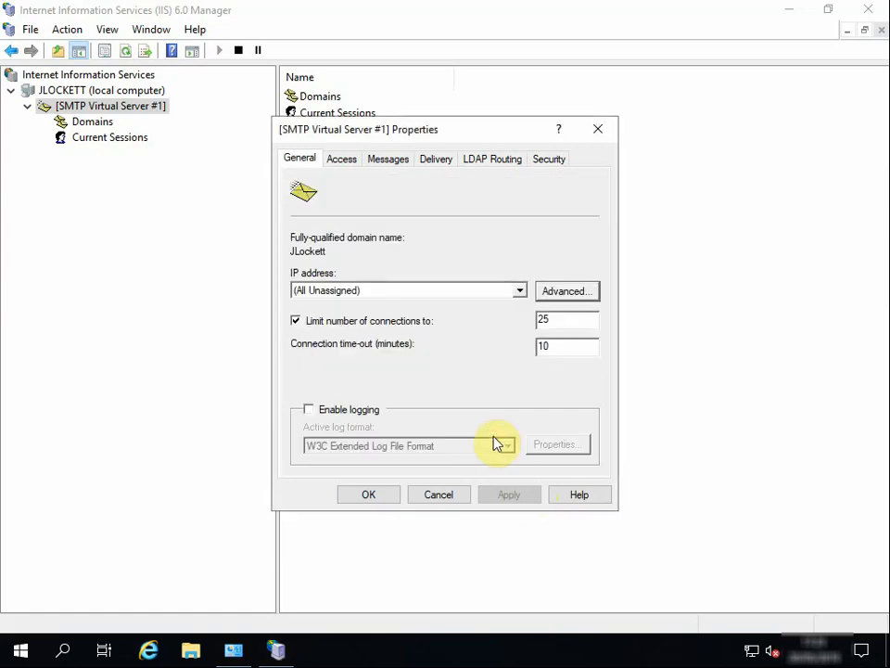
{"action": "left_click", "coordinate": [343, 167]}
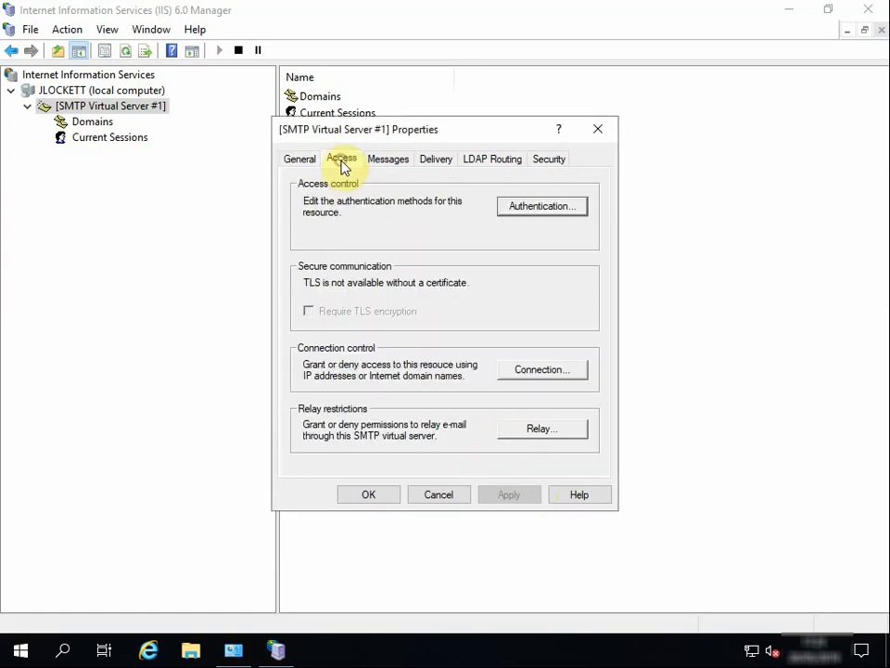
{"action": "left_click", "coordinate": [546, 210]}
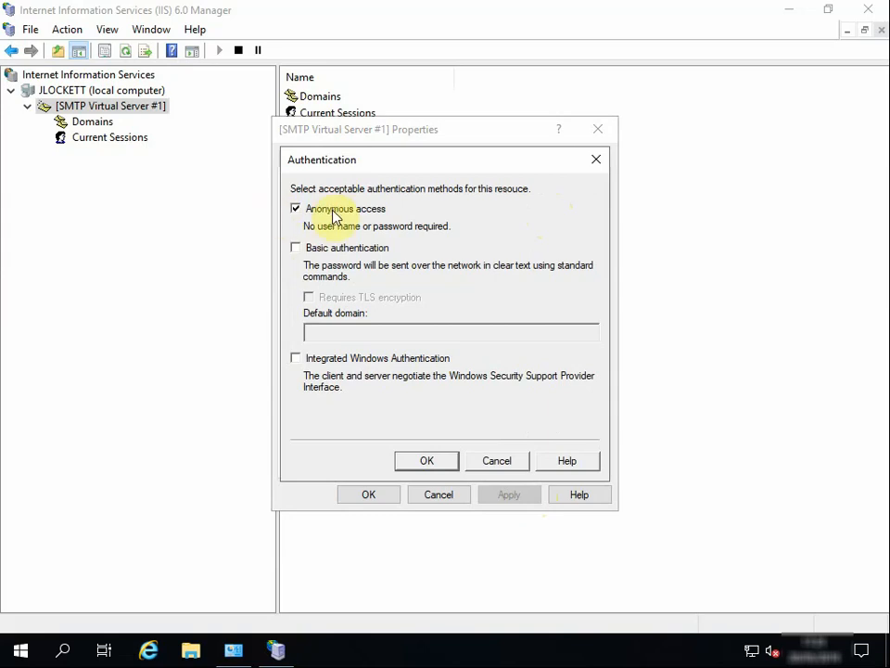
{"action": "left_click", "coordinate": [429, 462]}
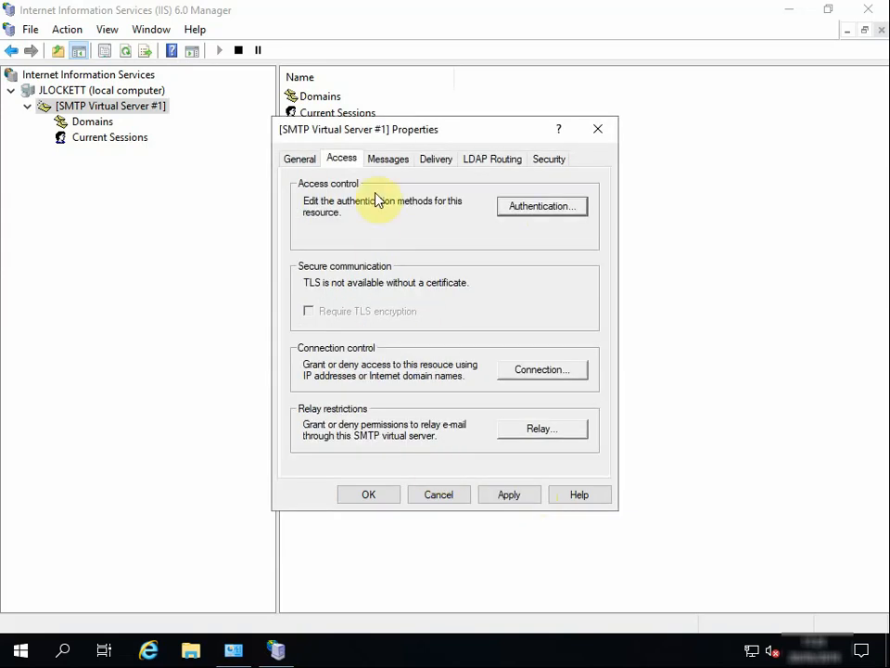
Review the virtual server's message limits, delivery, LDAP routing and operator settings, and apply and close its properties.
{"action": "left_click", "coordinate": [394, 160]}
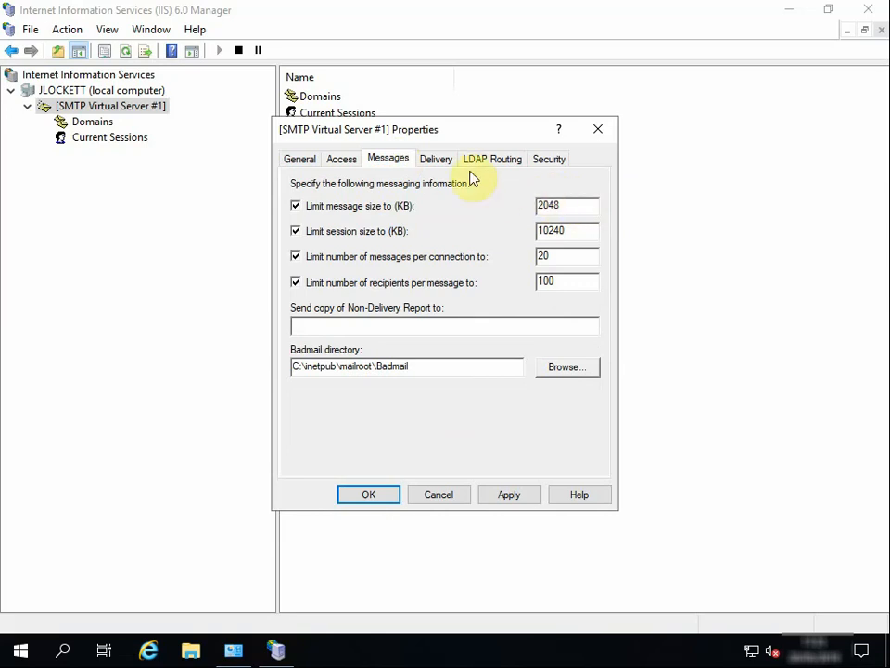
{"action": "left_click", "coordinate": [436, 161]}
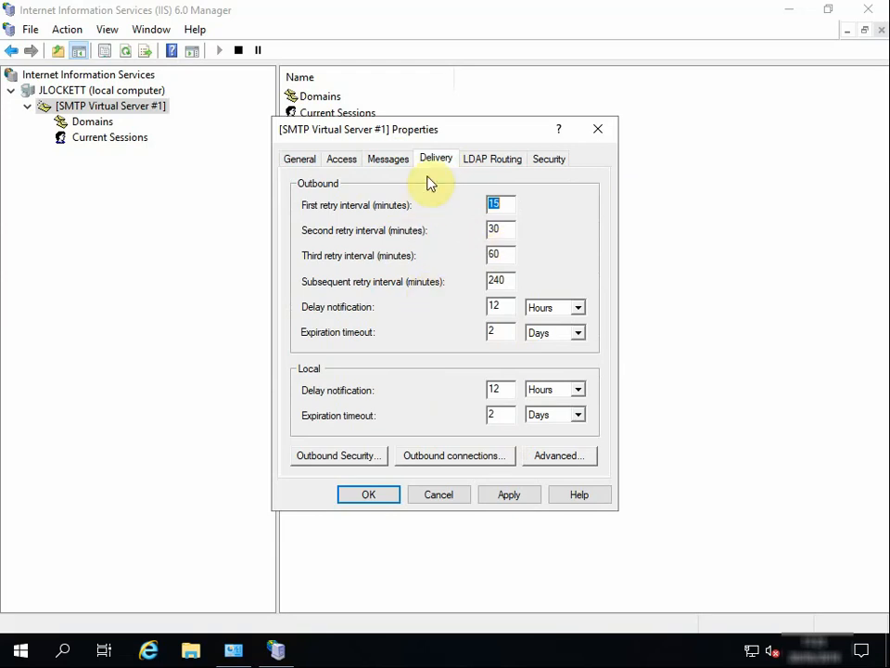
{"action": "left_click", "coordinate": [487, 161]}
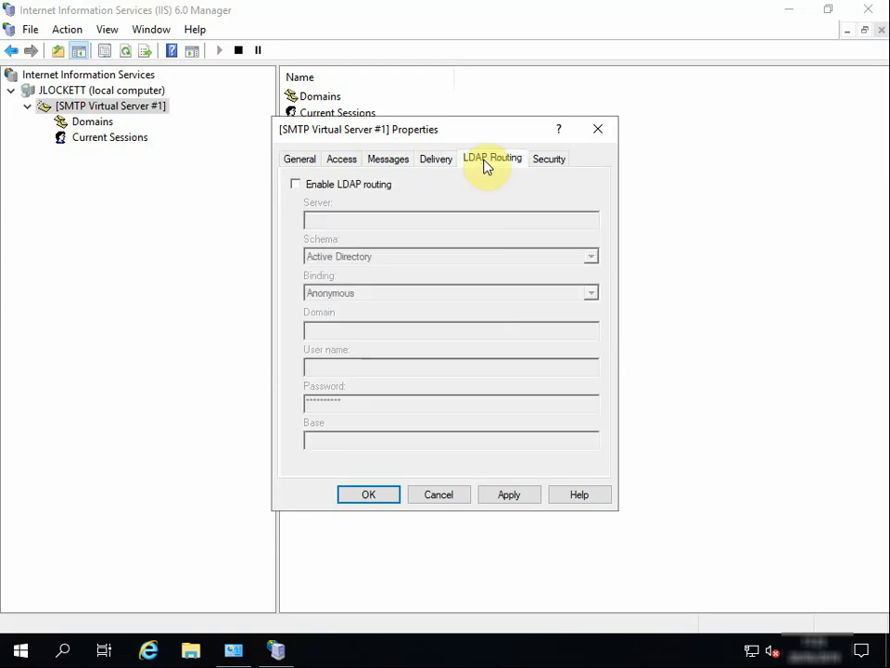
{"action": "left_click", "coordinate": [552, 158]}
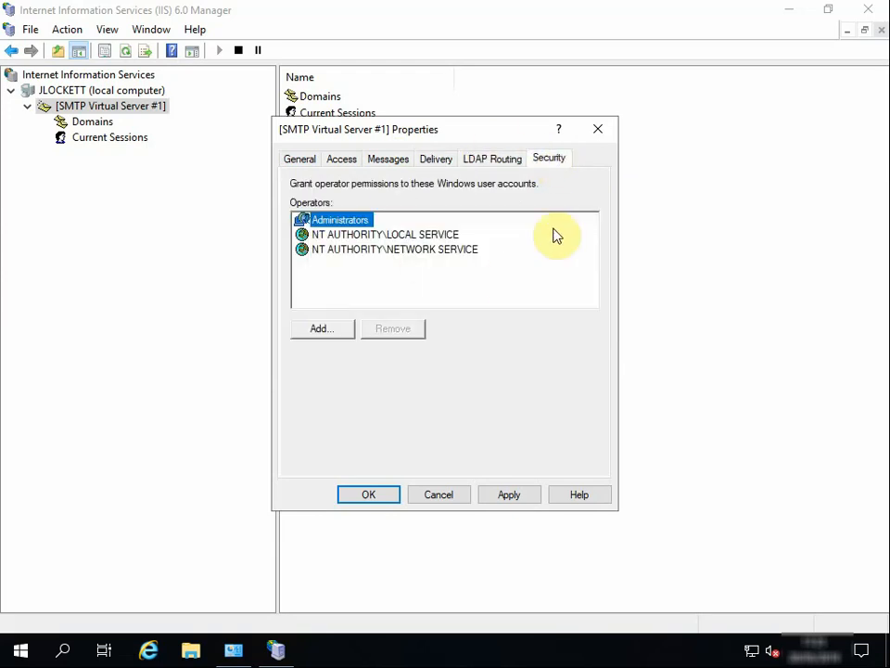
{"action": "left_click", "coordinate": [303, 161]}
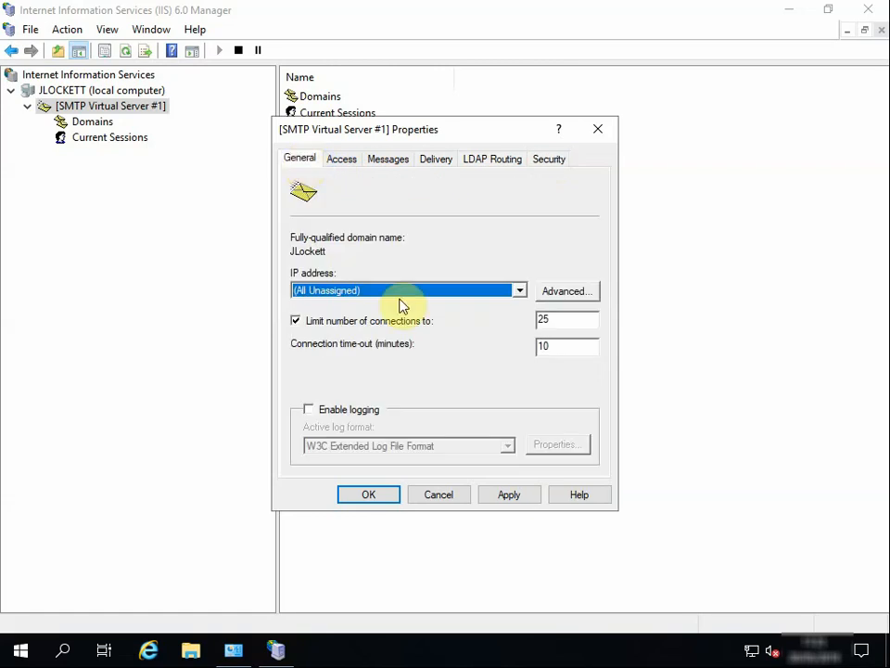
{"action": "left_click", "coordinate": [512, 496]}
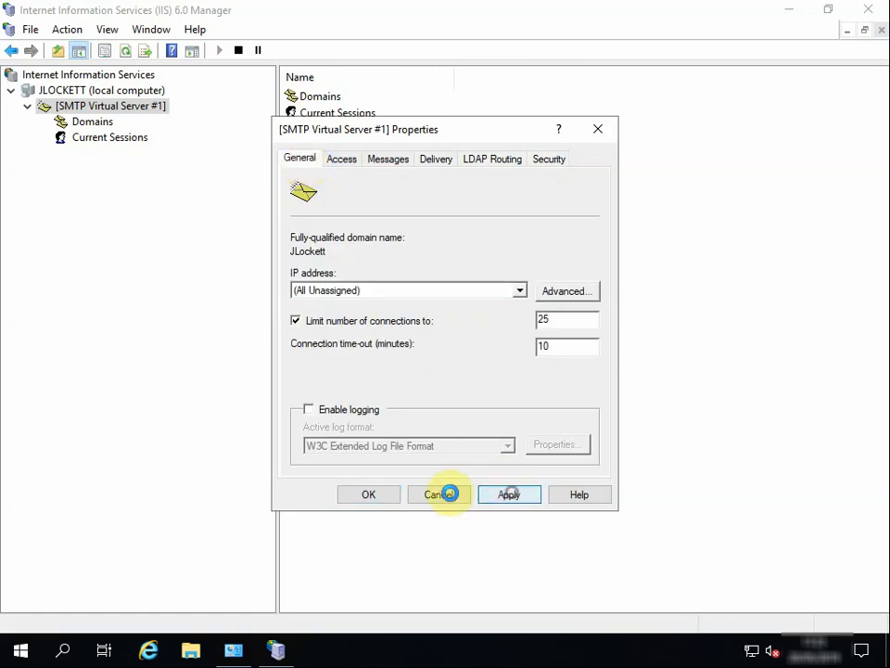
{"action": "left_click", "coordinate": [369, 495]}
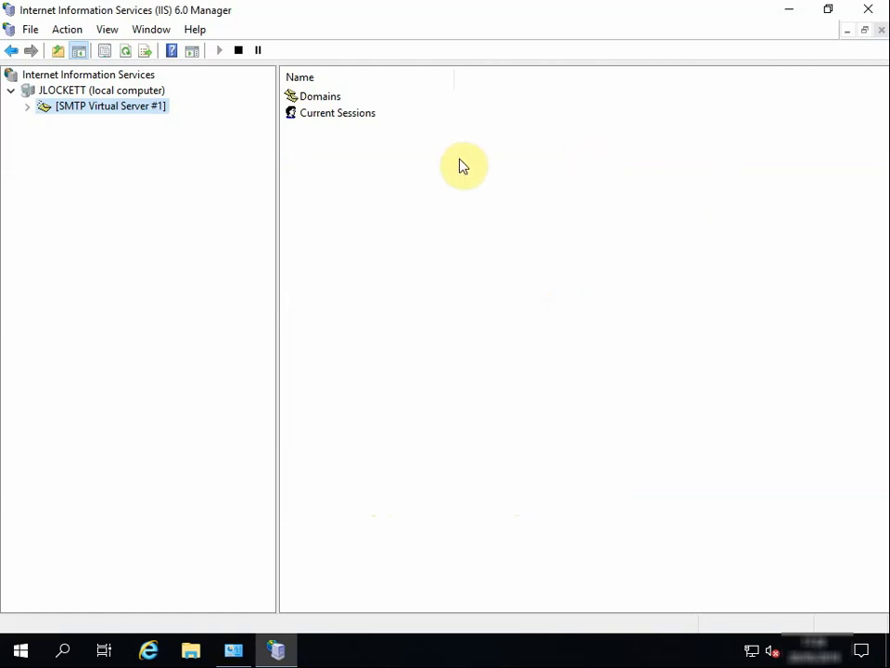
Create a new alias domain named youtube.local under the Domains of SMTP Virtual Server #1.
{"action": "right_click", "coordinate": [40, 108]}
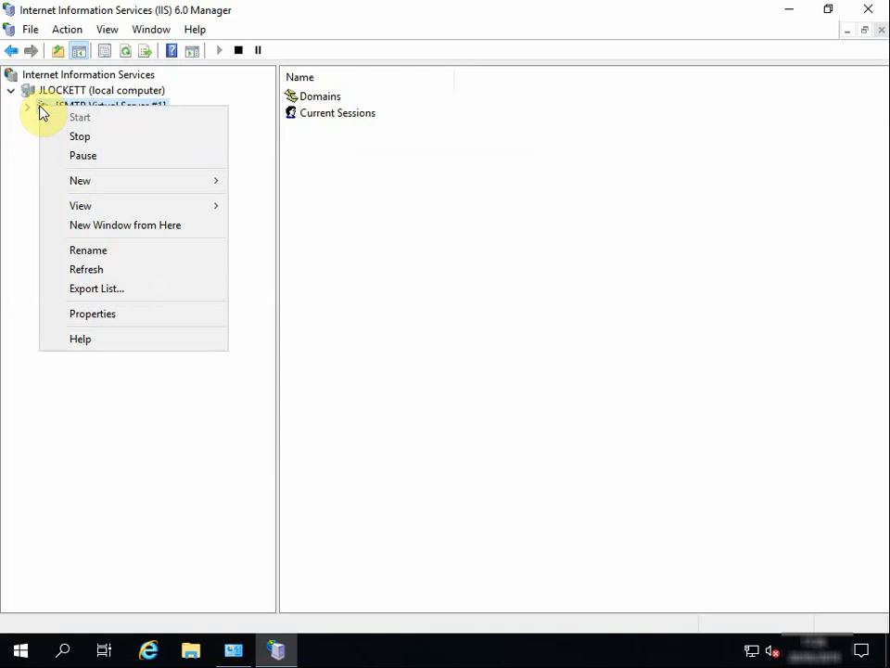
{"action": "left_click", "coordinate": [27, 106]}
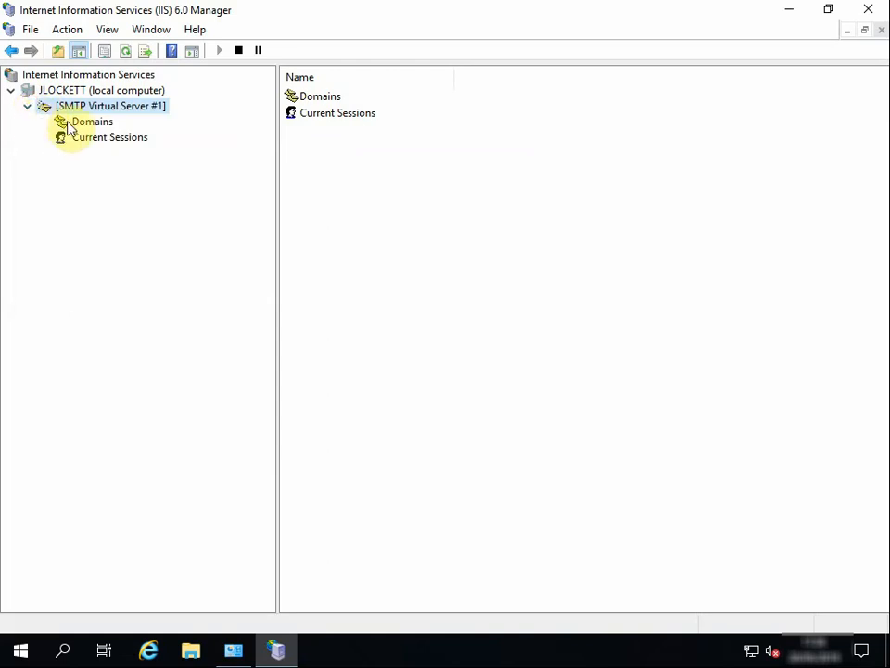
{"action": "left_click", "coordinate": [102, 126]}
{"action": "right_click", "coordinate": [102, 127]}
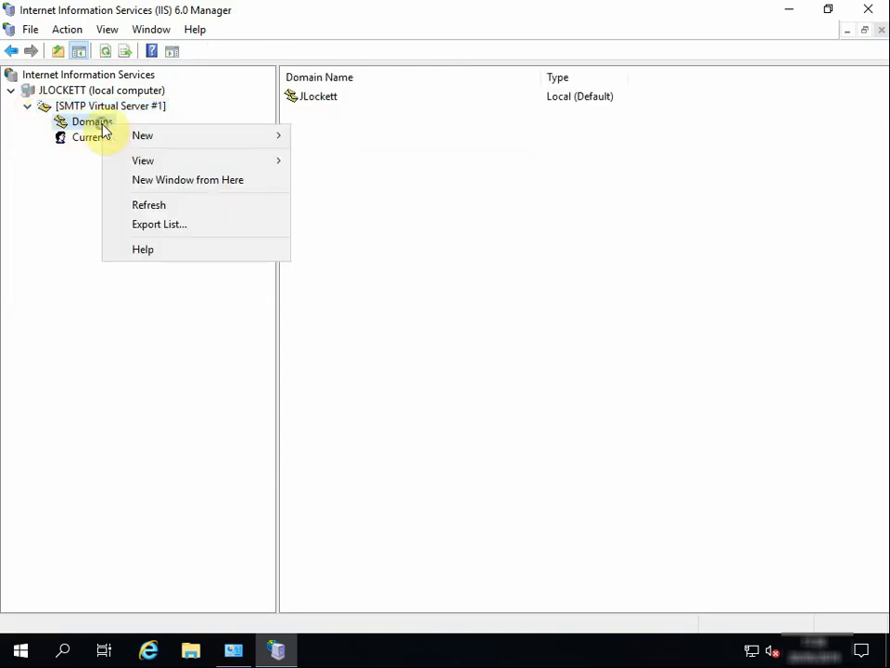
{"action": "mouse_move", "coordinate": [139, 136]}
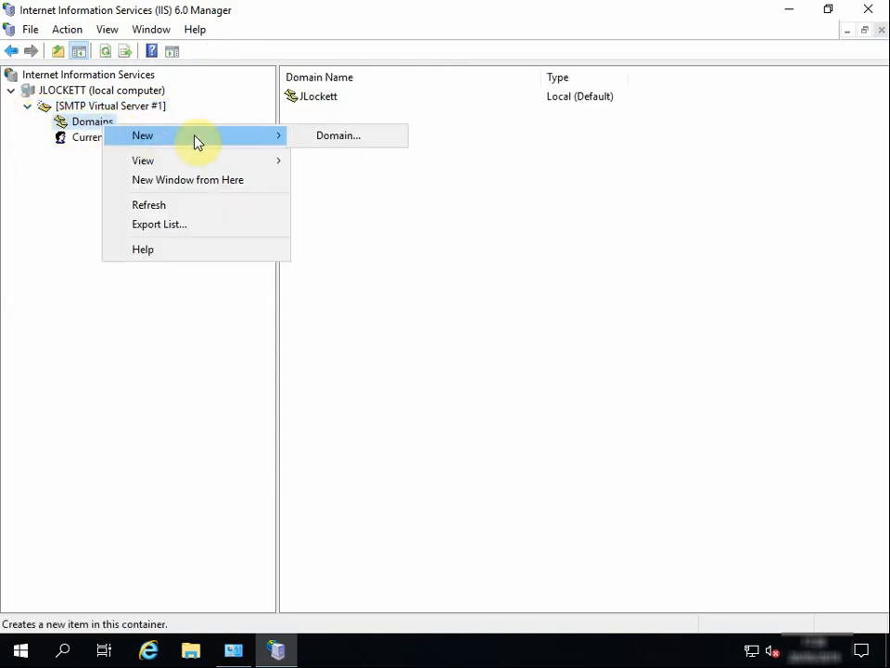
{"action": "left_click", "coordinate": [343, 138]}
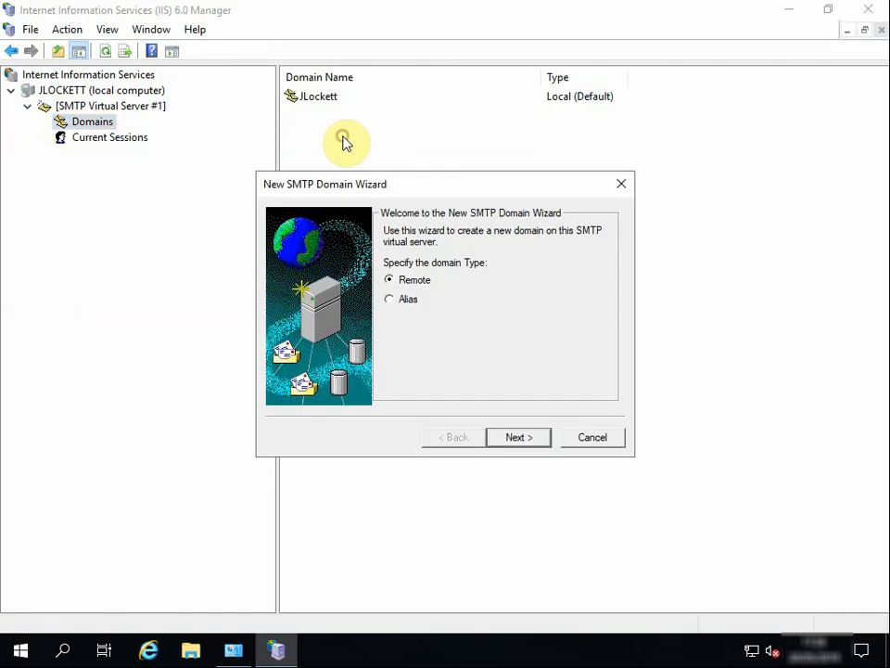
{"action": "left_click", "coordinate": [394, 302]}
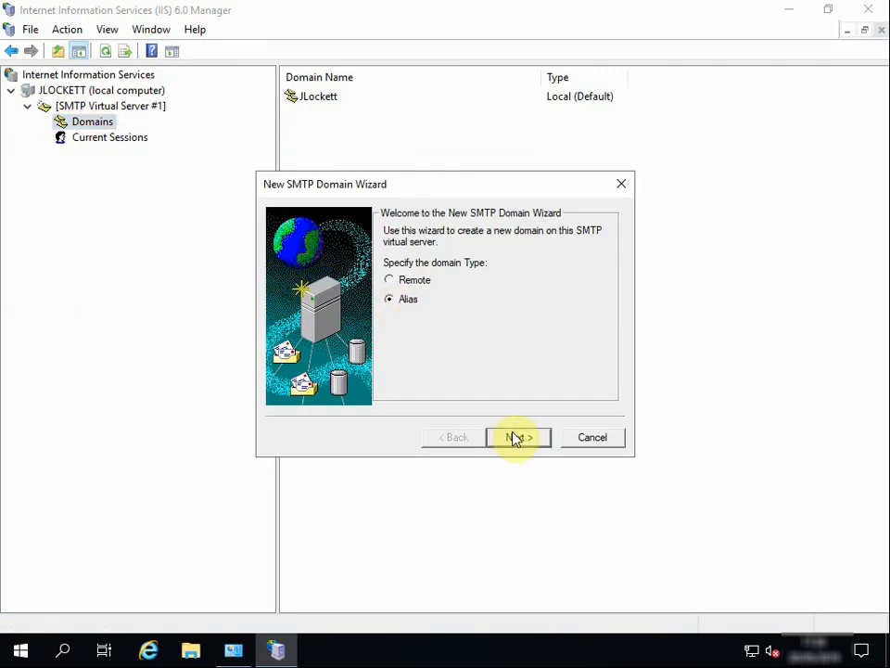
{"action": "left_click", "coordinate": [540, 442]}
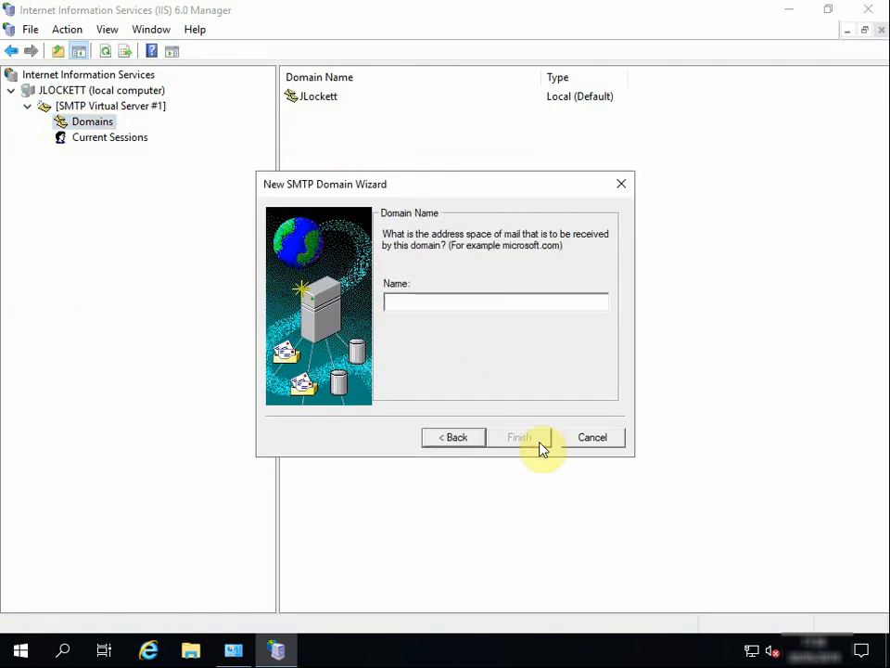
{"action": "type", "text": "yout"}
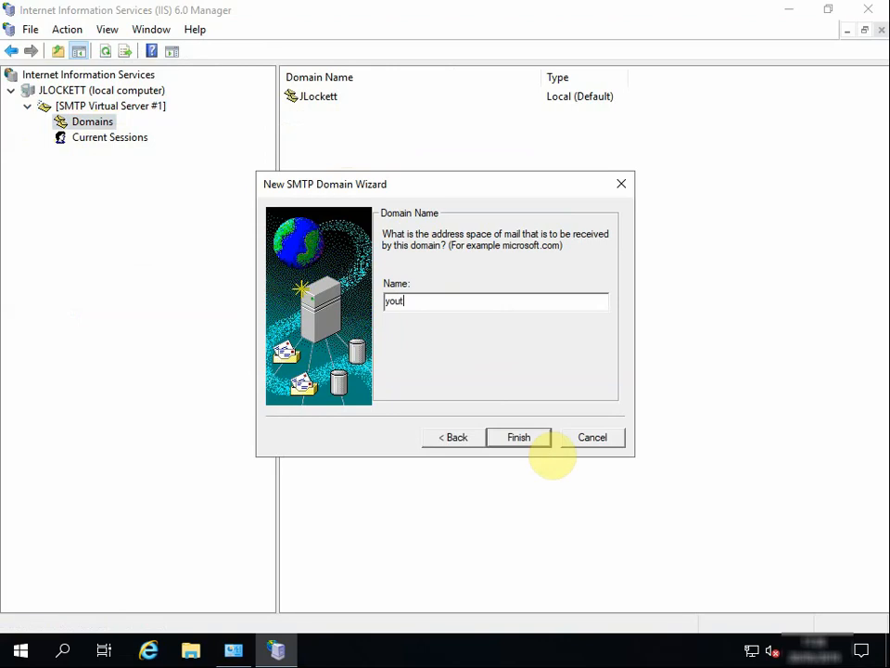
{"action": "type", "text": "ube.local"}
{"action": "left_click", "coordinate": [531, 441]}
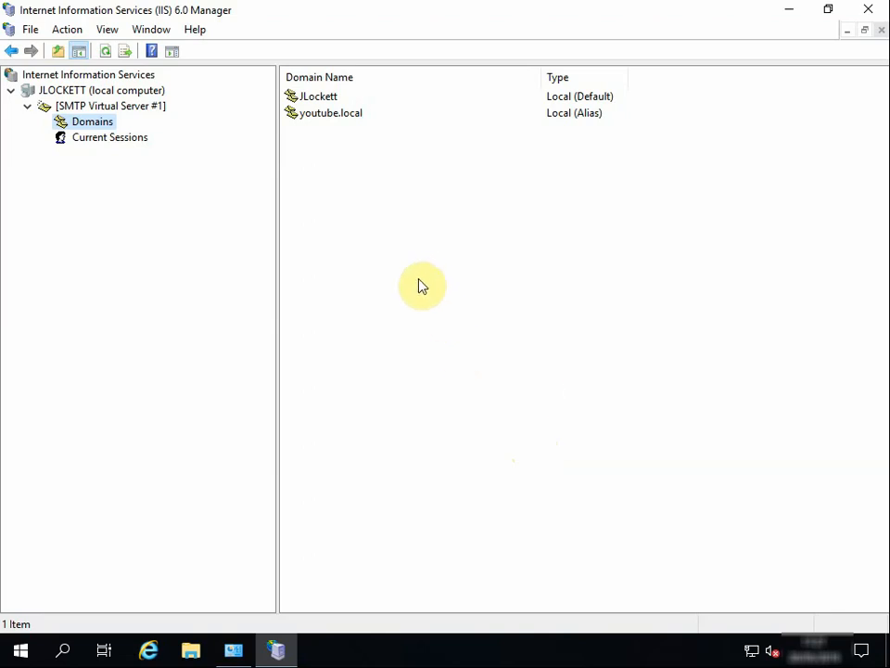
Add a second alias domain named youtube.co.uk to the SMTP virtual server's Domains.
{"action": "right_click", "coordinate": [88, 126]}
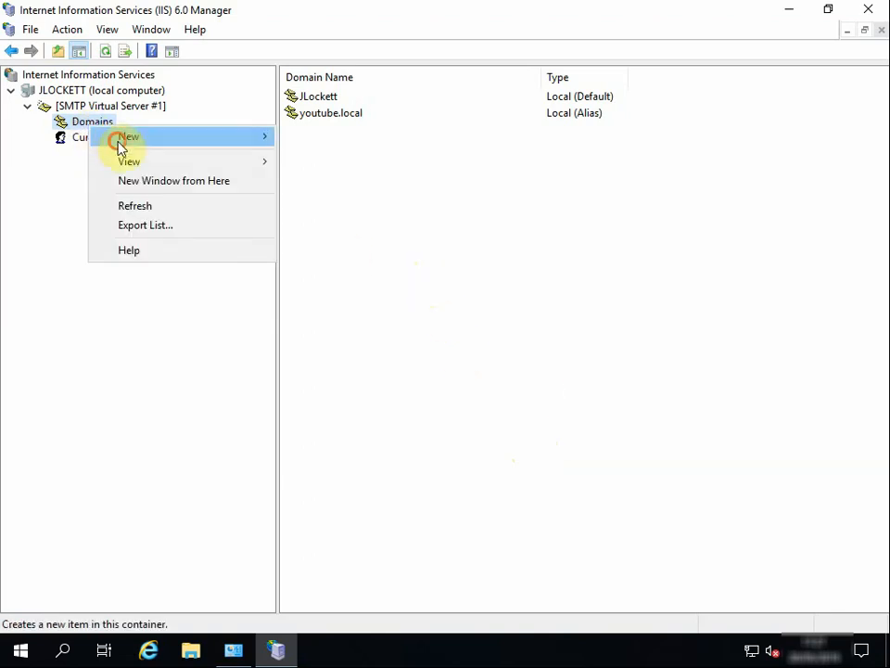
{"action": "mouse_move", "coordinate": [119, 139]}
{"action": "left_click", "coordinate": [300, 139]}
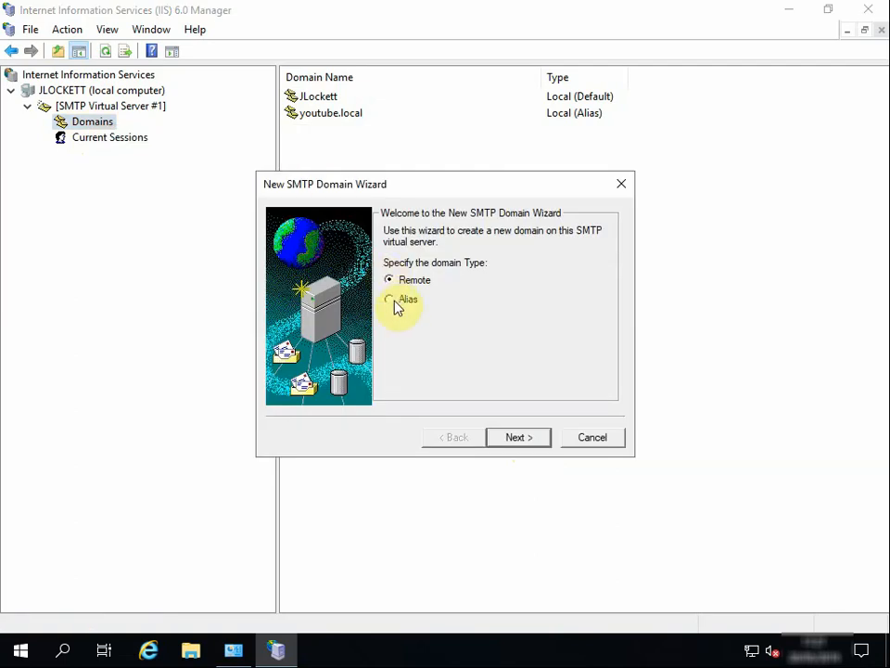
{"action": "left_click", "coordinate": [390, 299]}
{"action": "left_click", "coordinate": [541, 436]}
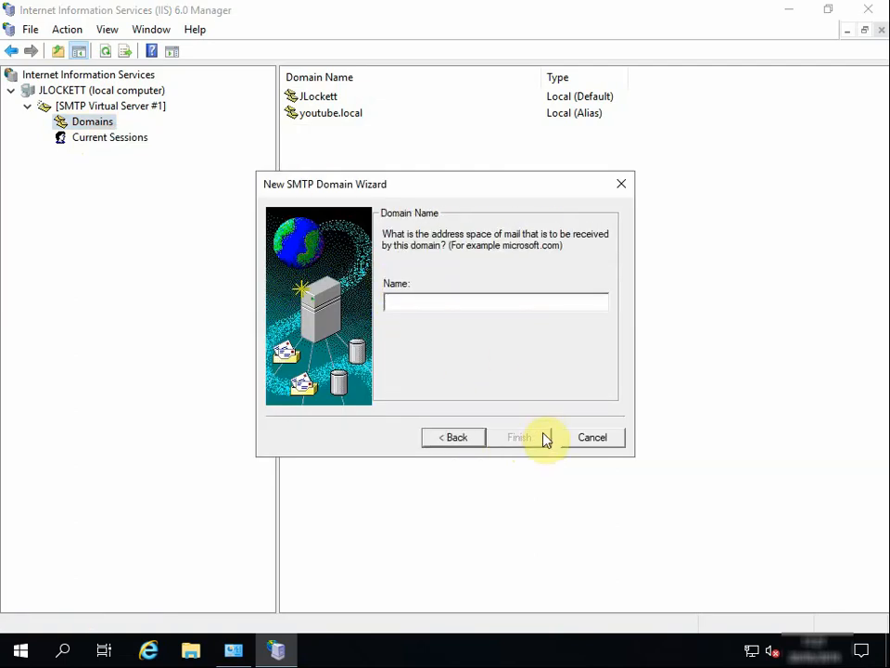
{"action": "type", "text": "youtube.co.uk"}
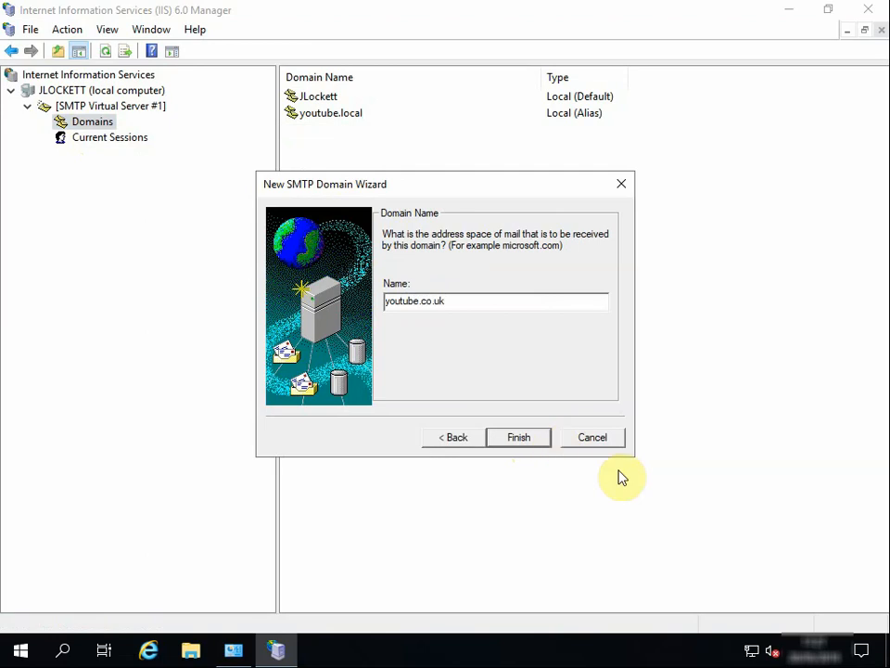
{"action": "left_click", "coordinate": [530, 443]}
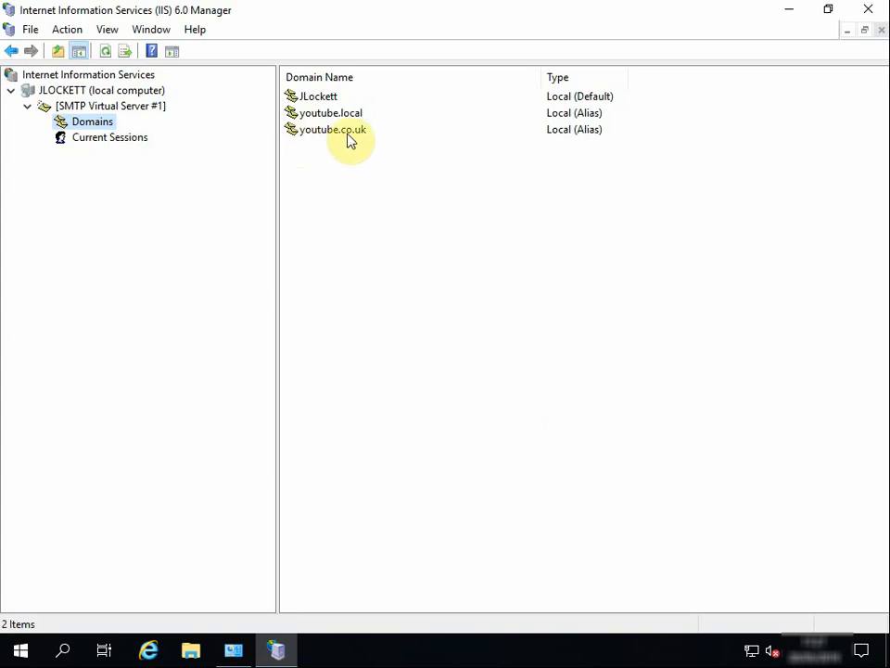
Collapse the SMTP virtual server's tree and close both IIS 6.0 Manager and Administrative Tools.
{"action": "left_click", "coordinate": [29, 107]}
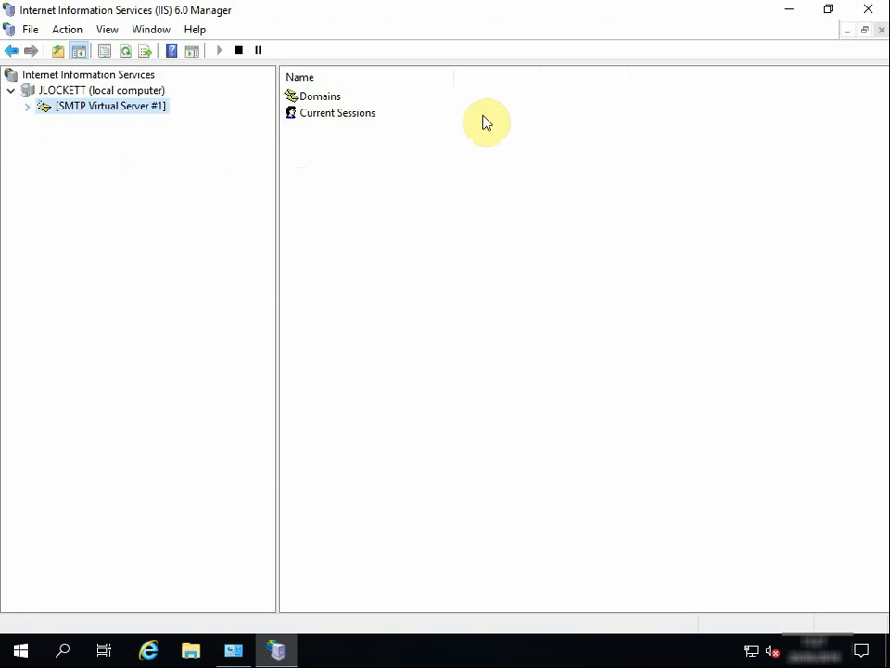
{"action": "left_click", "coordinate": [868, 12]}
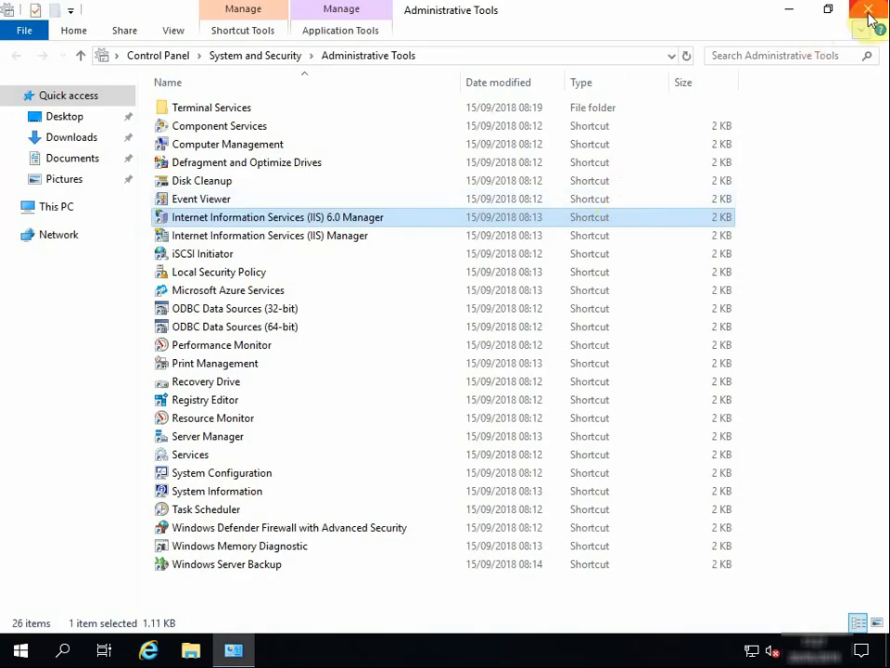
{"action": "left_click", "coordinate": [868, 13]}
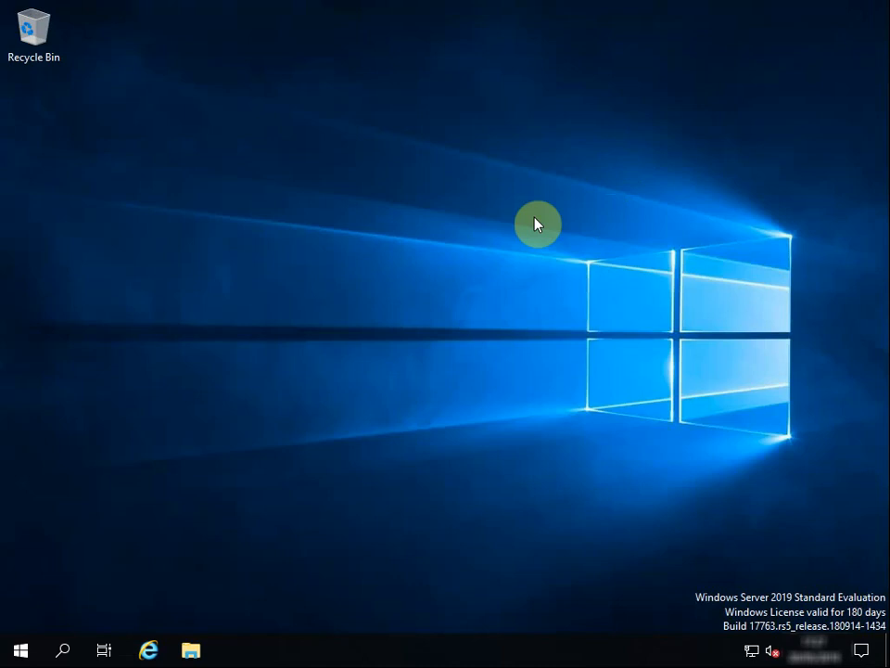